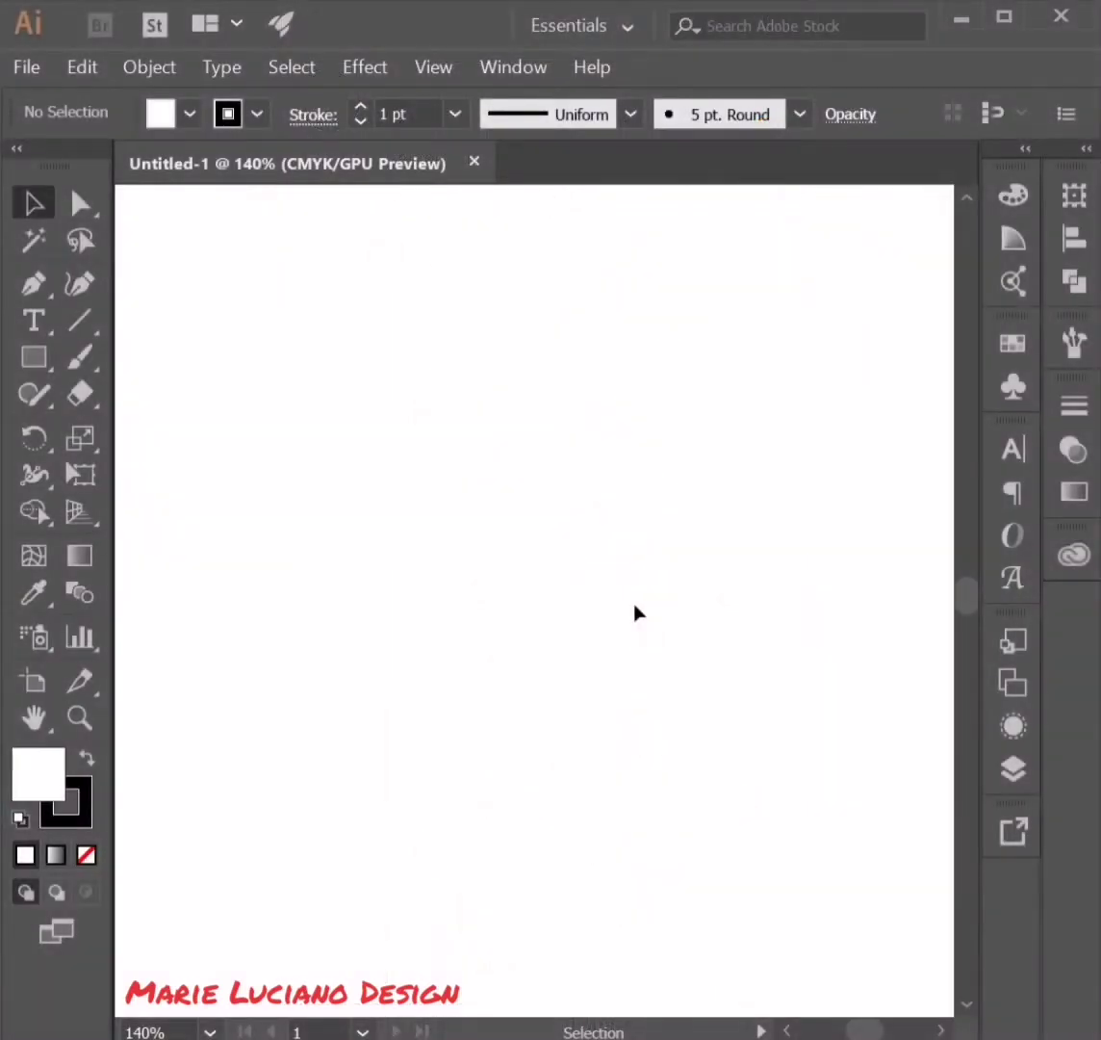
- Draw a tall rectangle near the page centre and cut its left side with Scissors
click(34, 357)
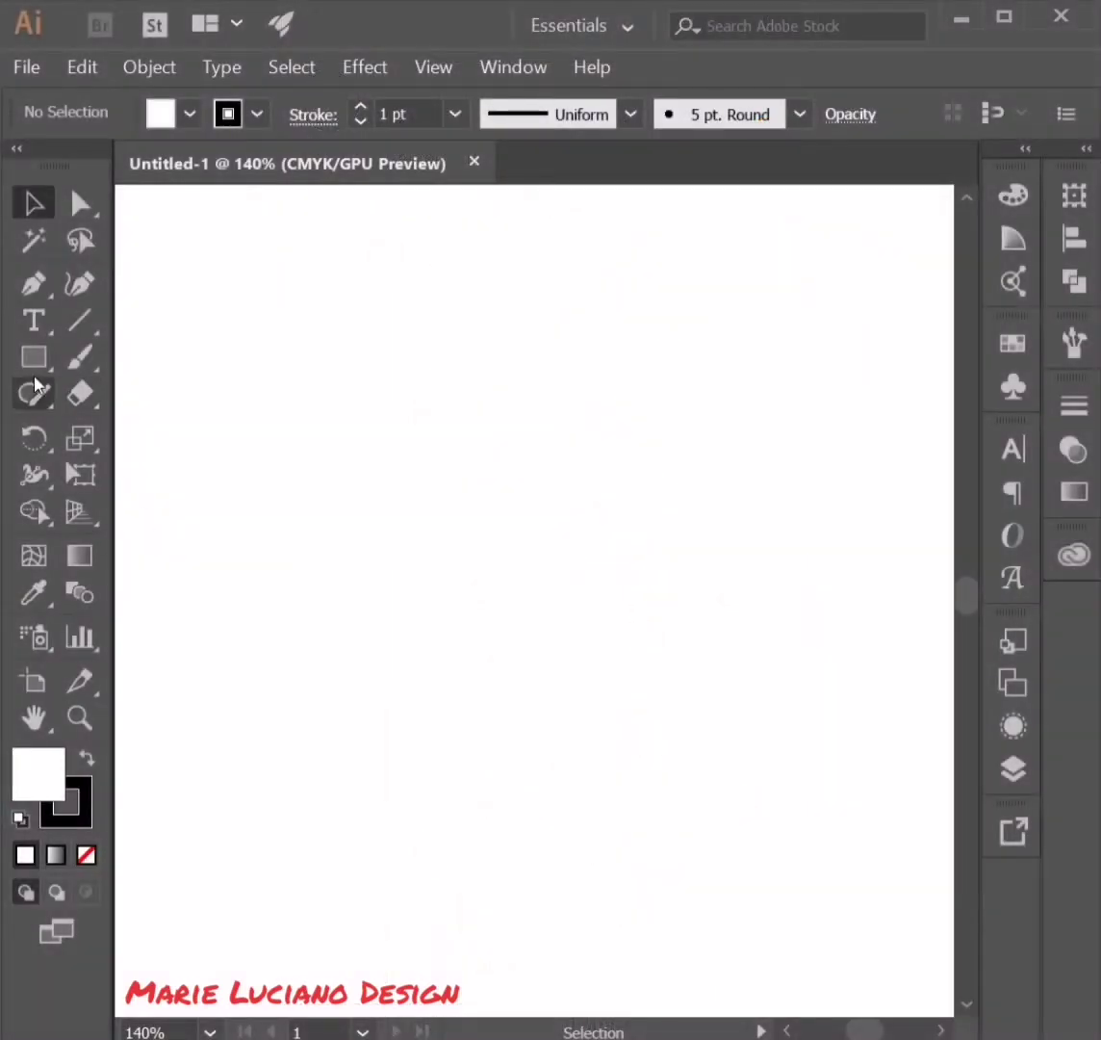
drag(440, 369, 598, 818)
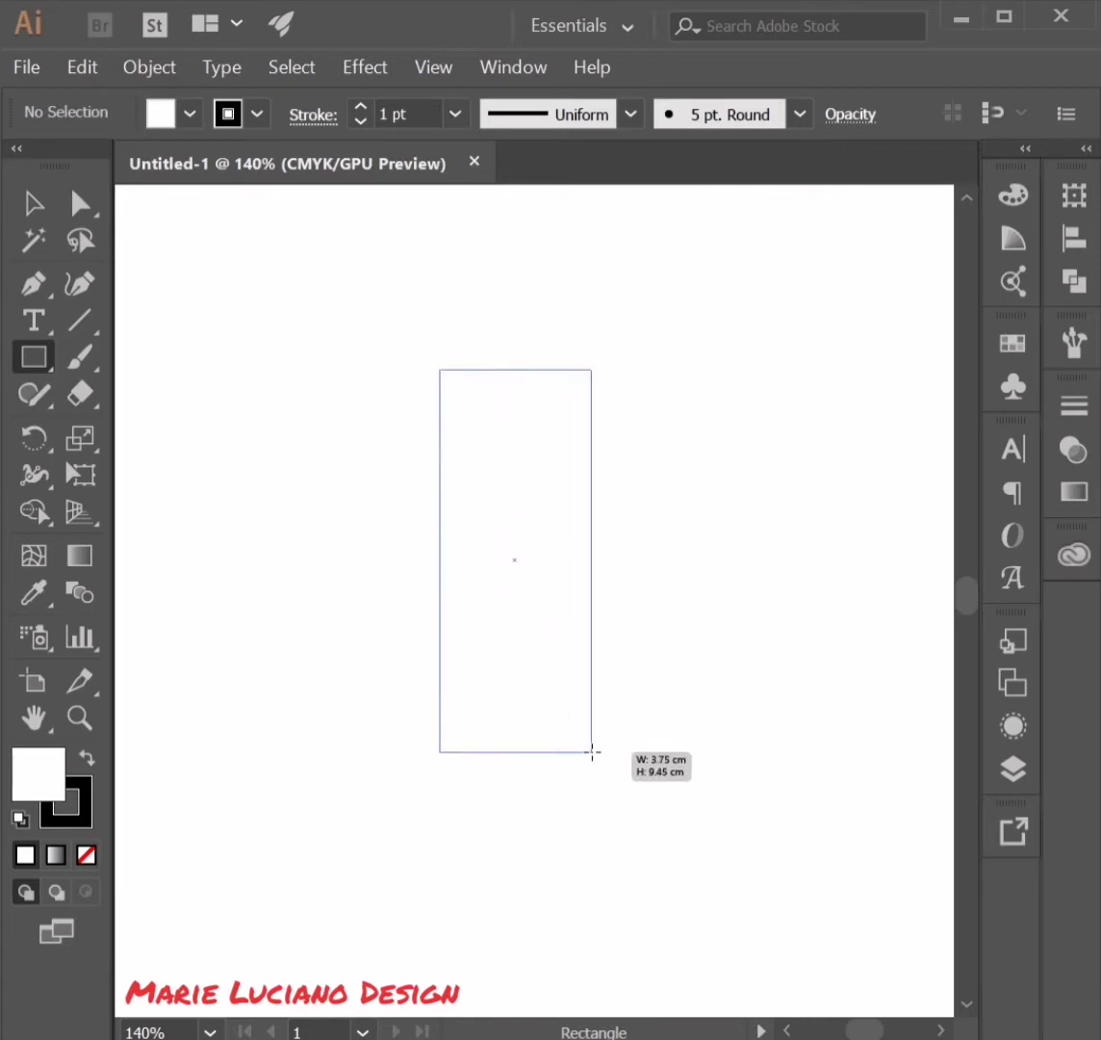
key(c)
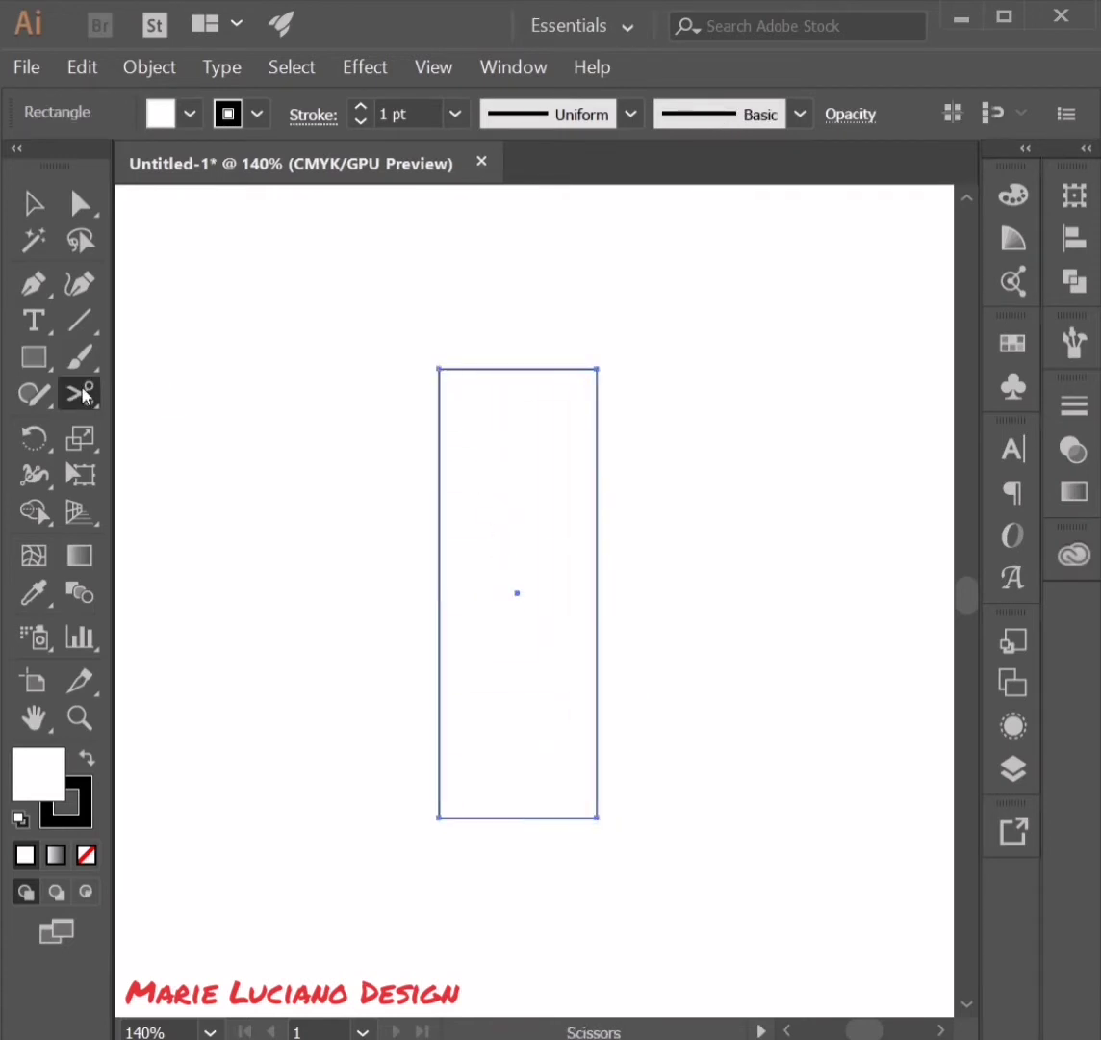
click(598, 817)
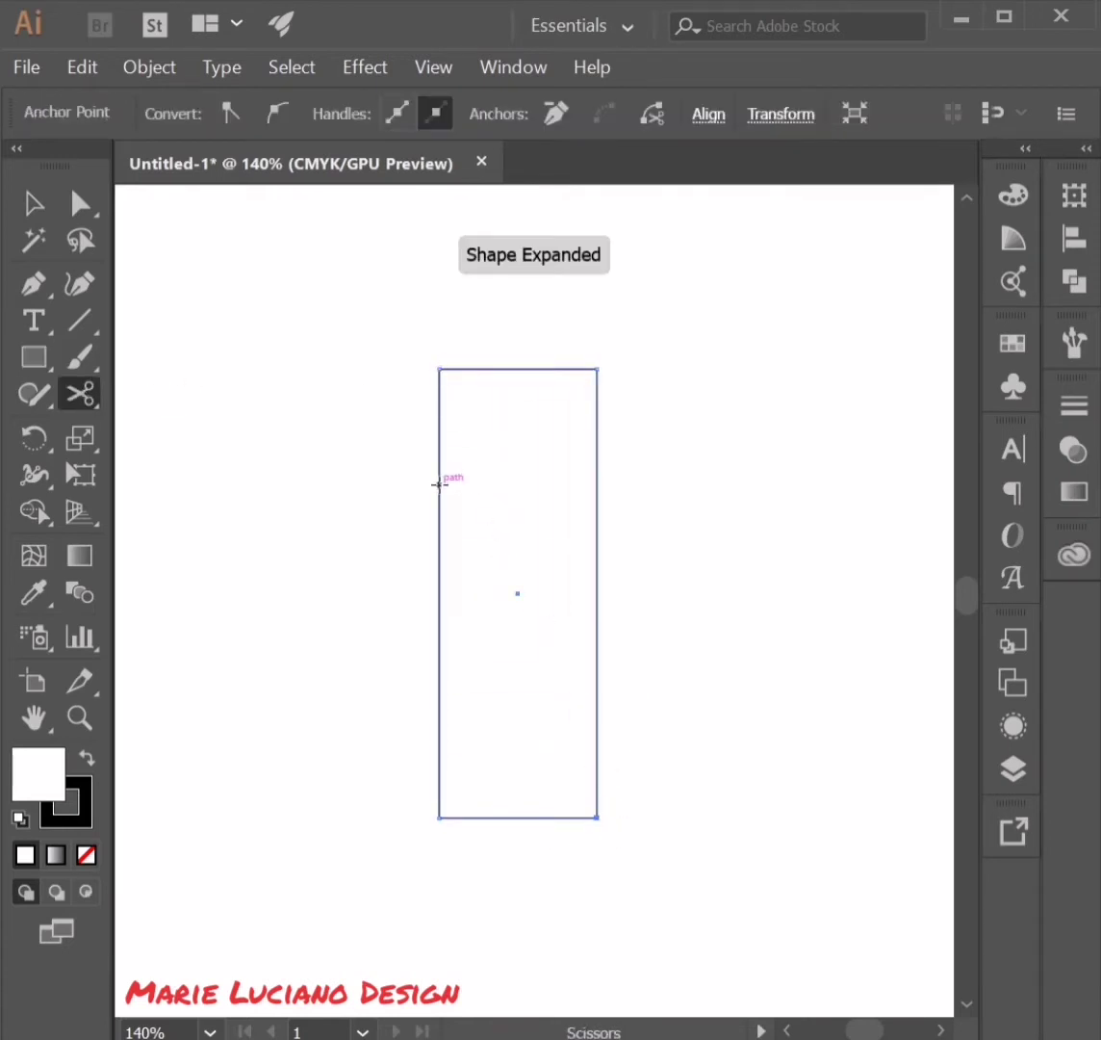
- Delete the rectangle's bottom-left corner and round the two top corners into one arch
key(a)
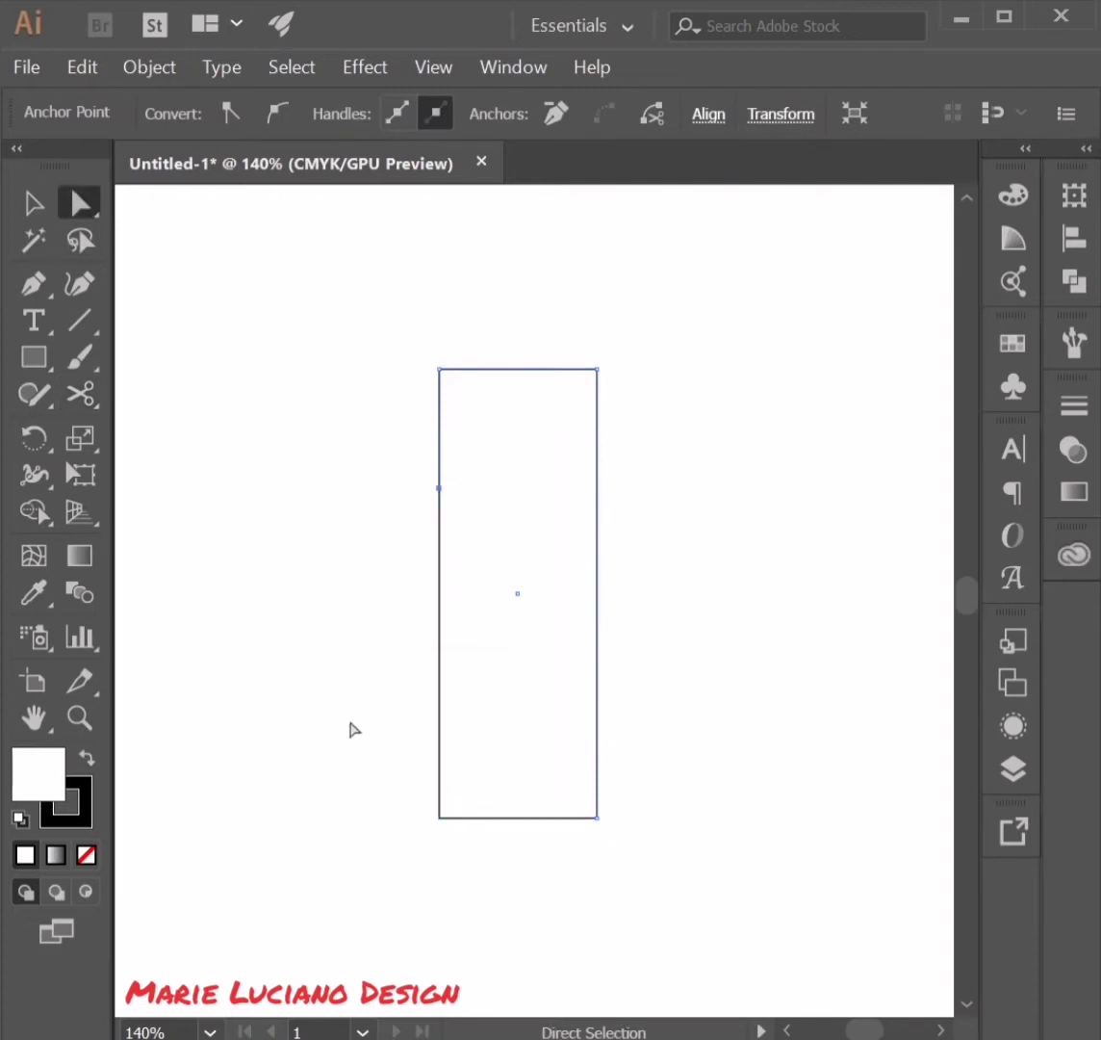
drag(417, 731, 475, 871)
key(Delete)
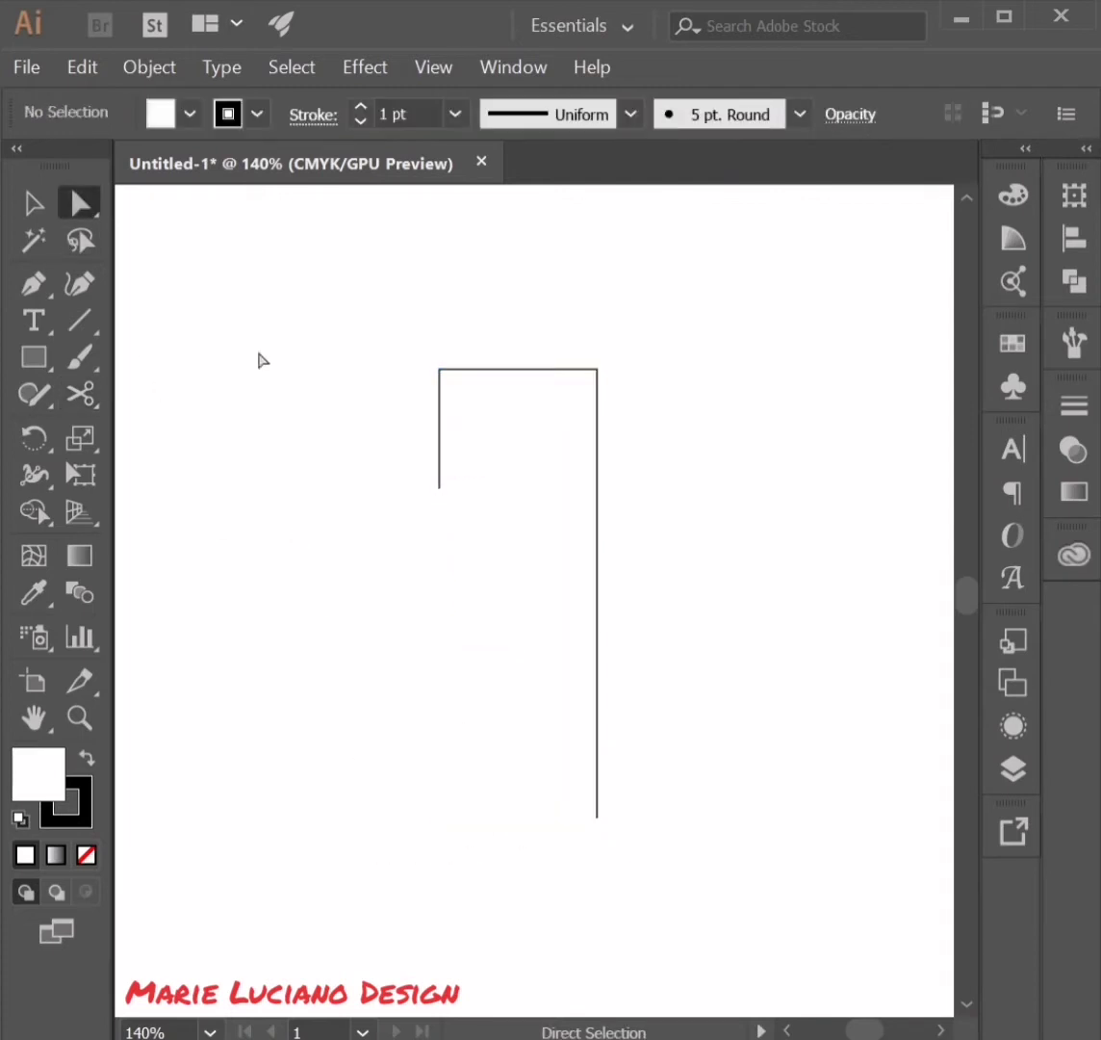
click(450, 402)
drag(453, 382, 539, 481)
click(34, 205)
click(226, 409)
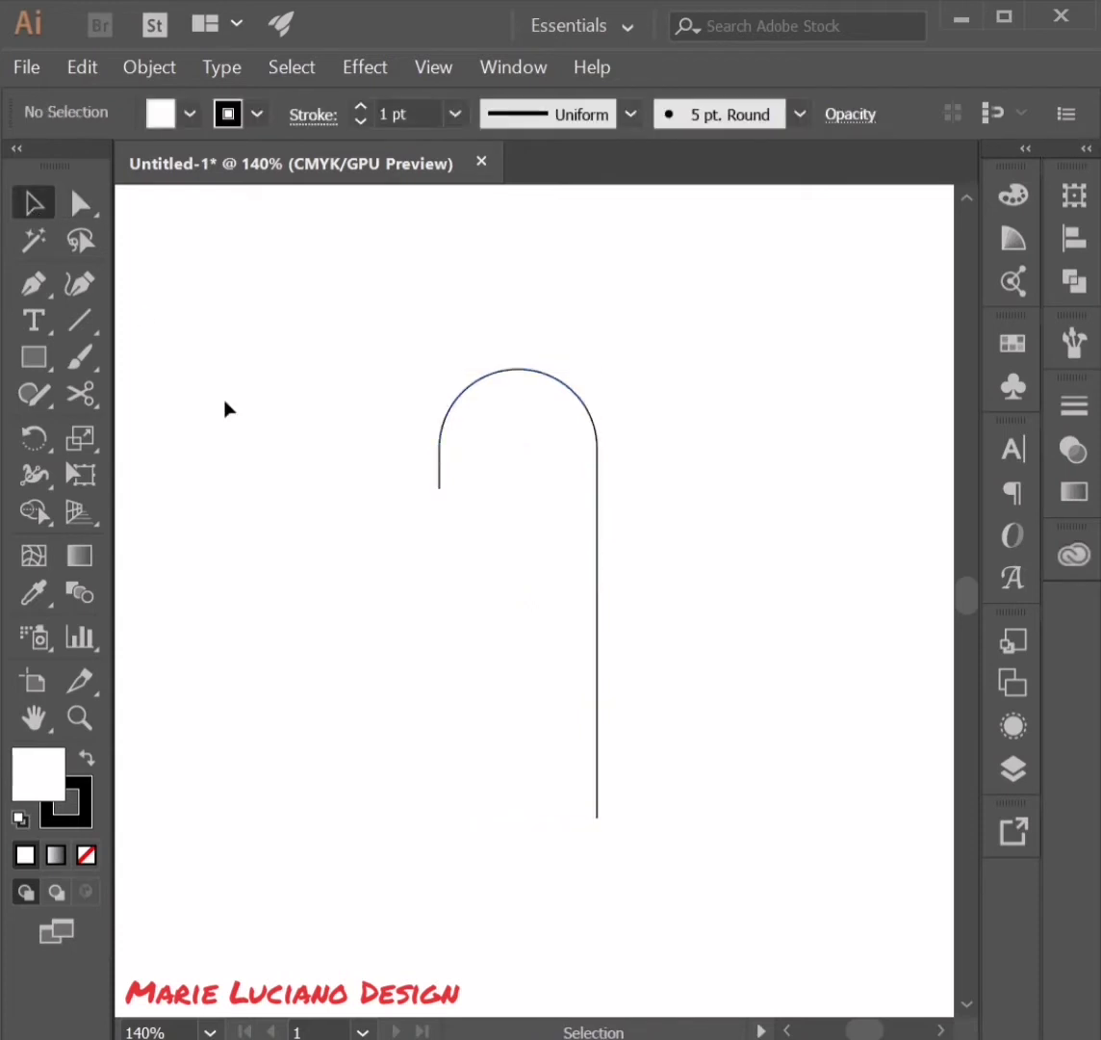
- Give the hook's stroke round caps while trying weights of 12, 60 and 40 pt
click(482, 621)
click(454, 114)
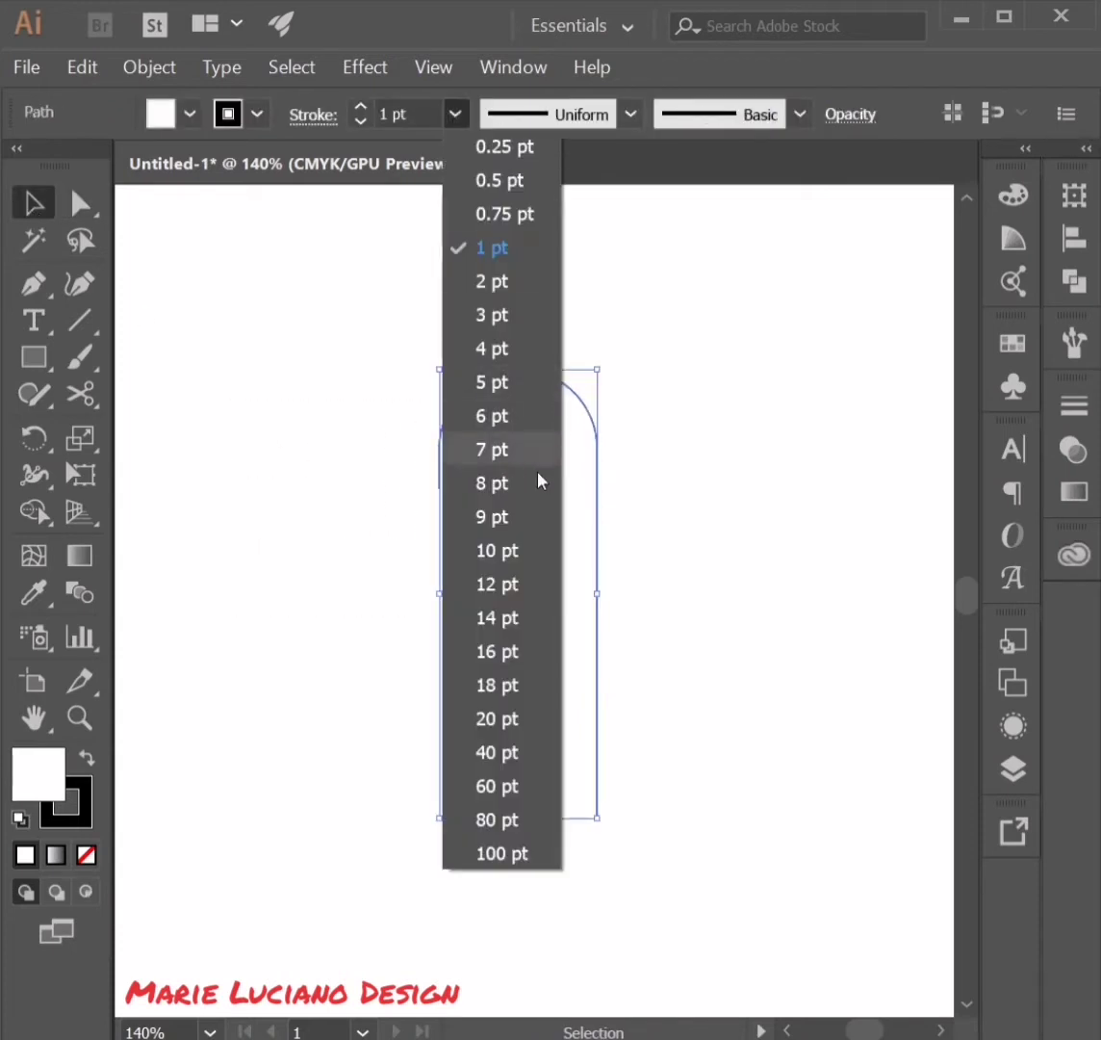
click(536, 582)
click(1075, 405)
click(843, 477)
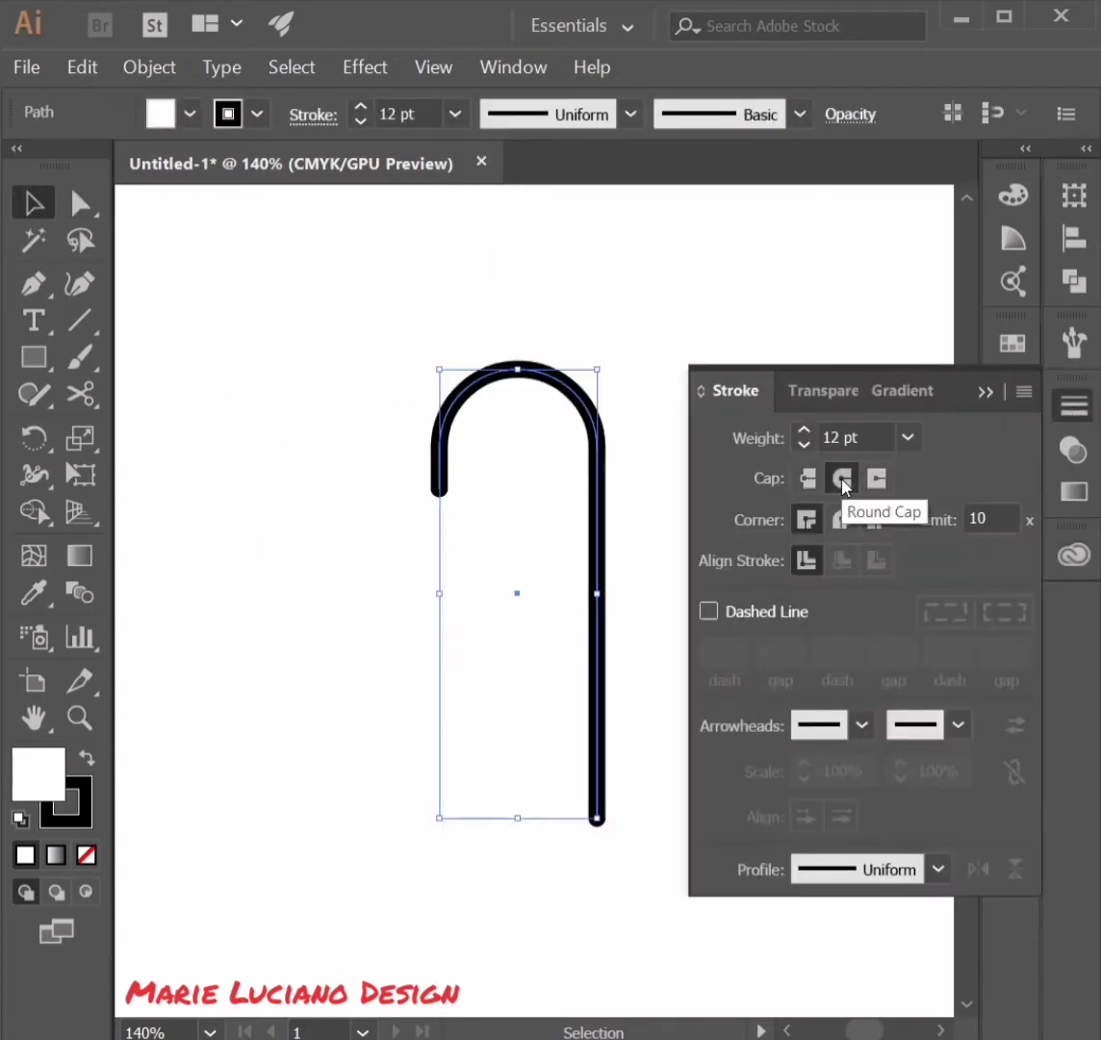
click(454, 114)
click(510, 782)
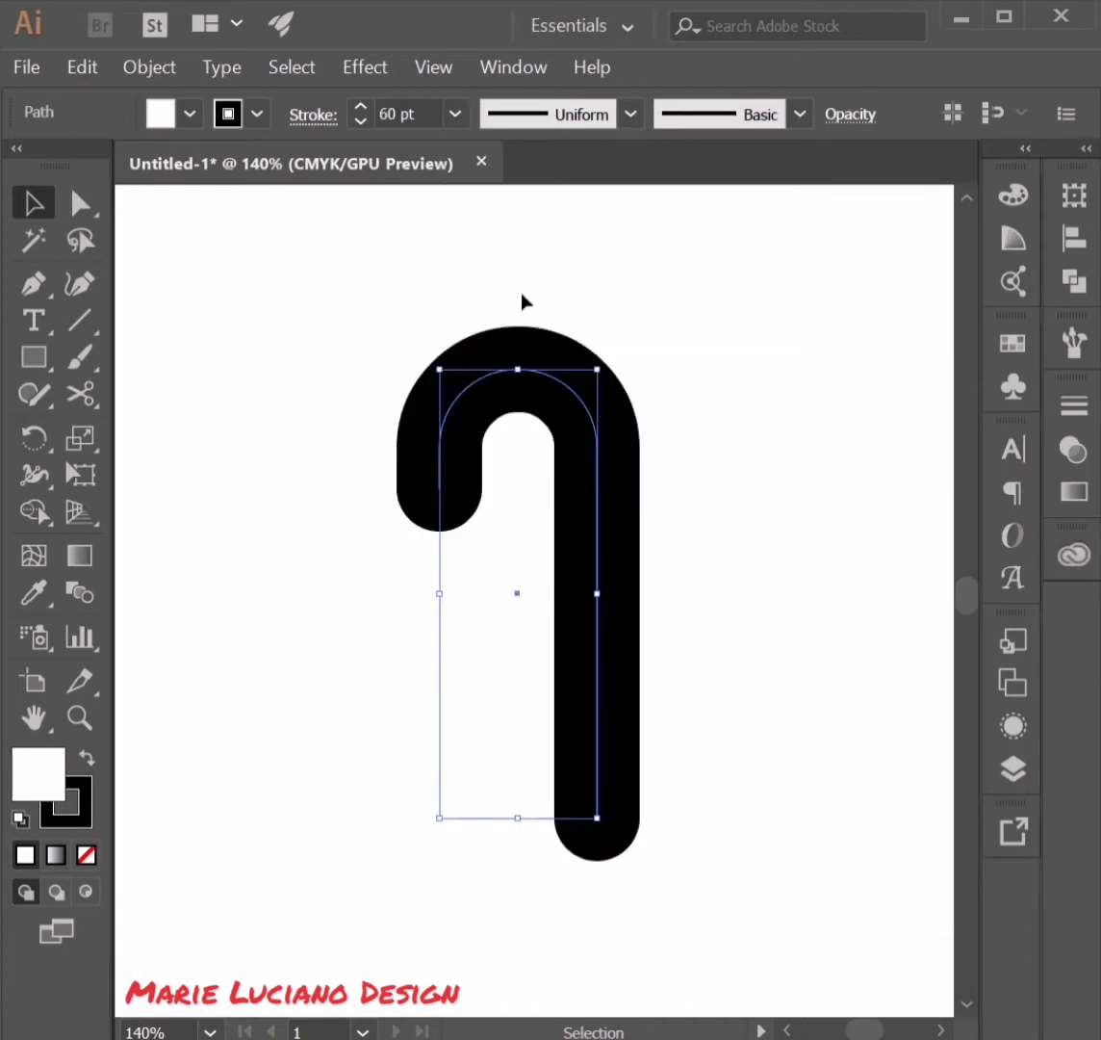
click(454, 113)
click(539, 753)
- Set the hook's stroke weight to 30 pt, then settle on 35 pt
click(799, 416)
click(592, 361)
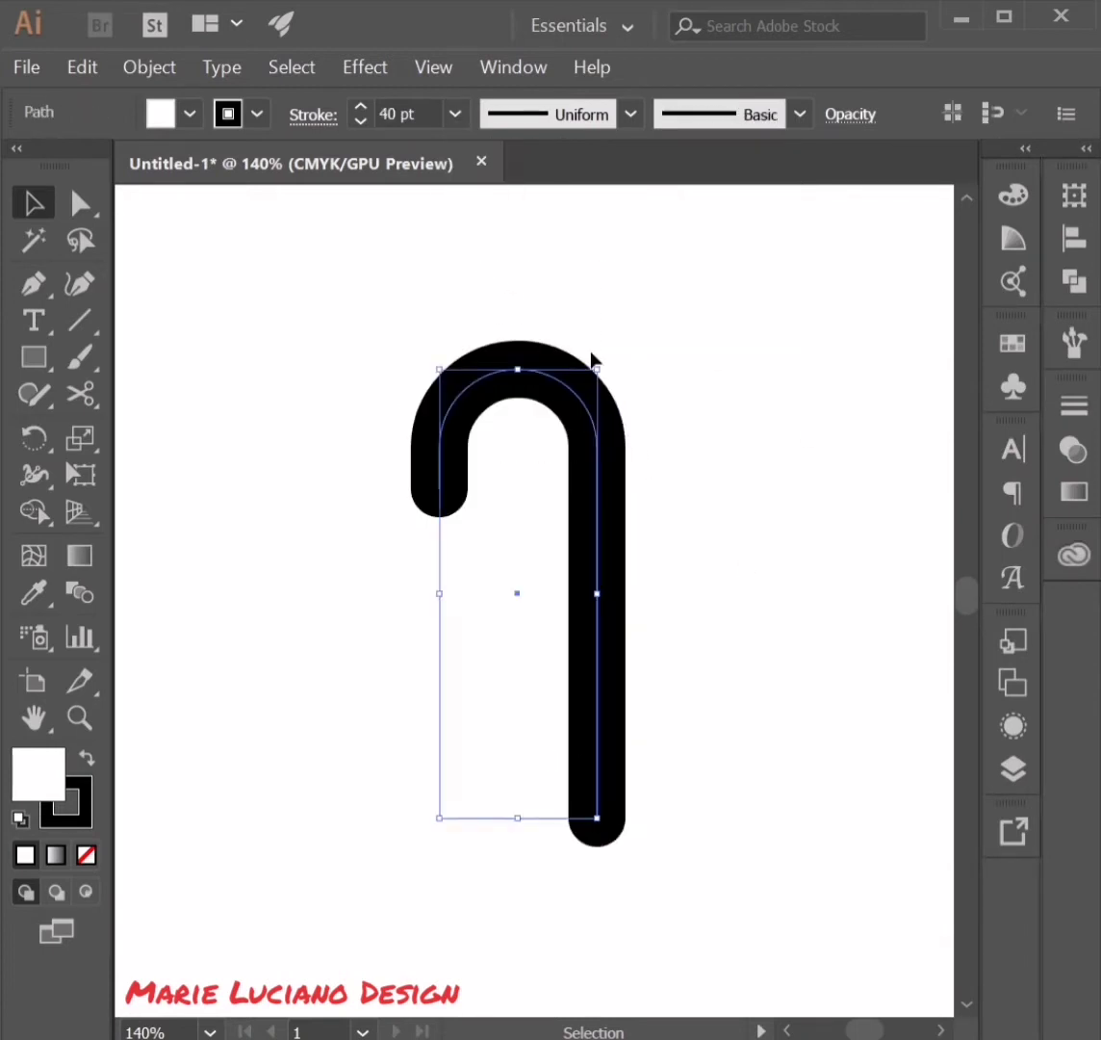
click(377, 113)
text(30)
key(Return)
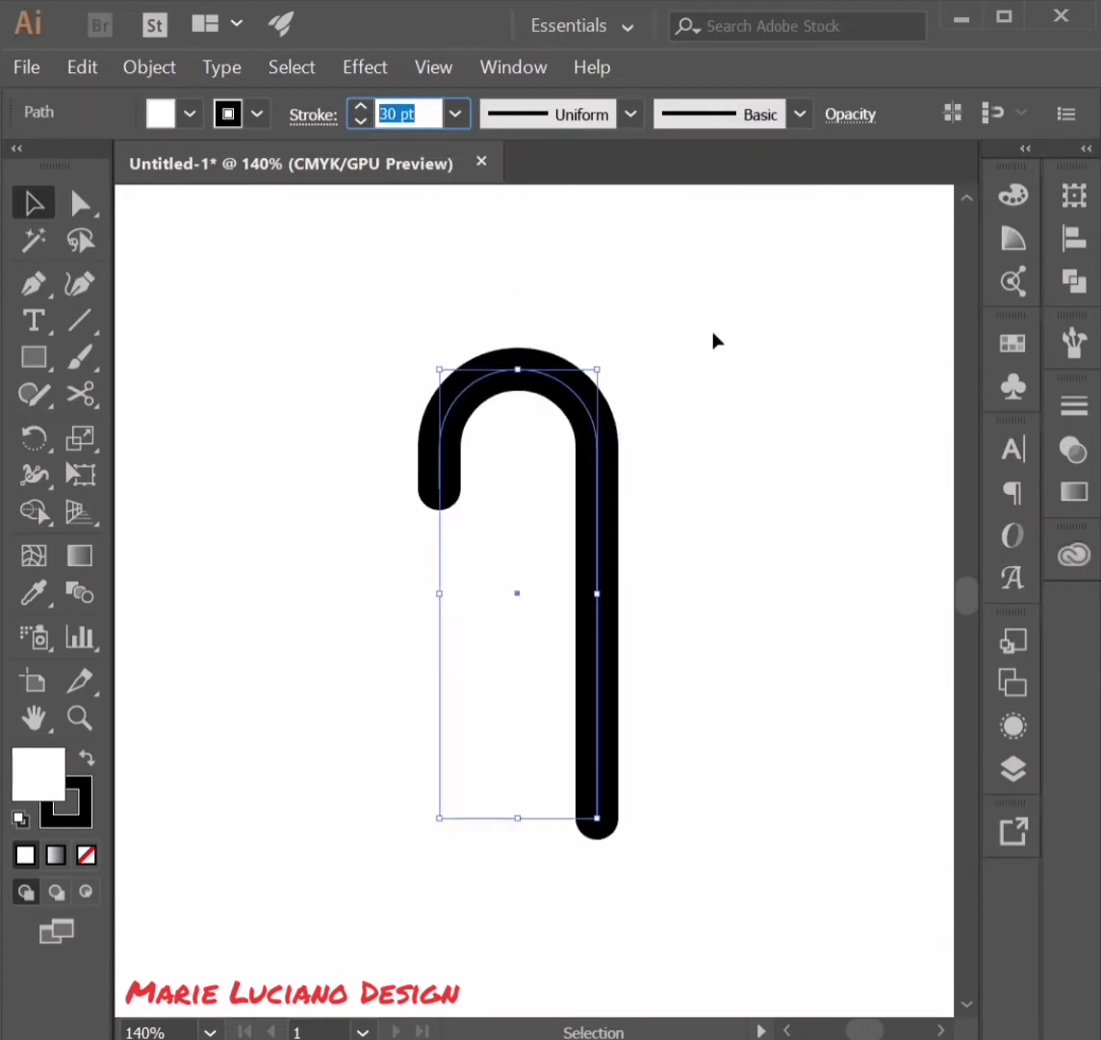
click(713, 341)
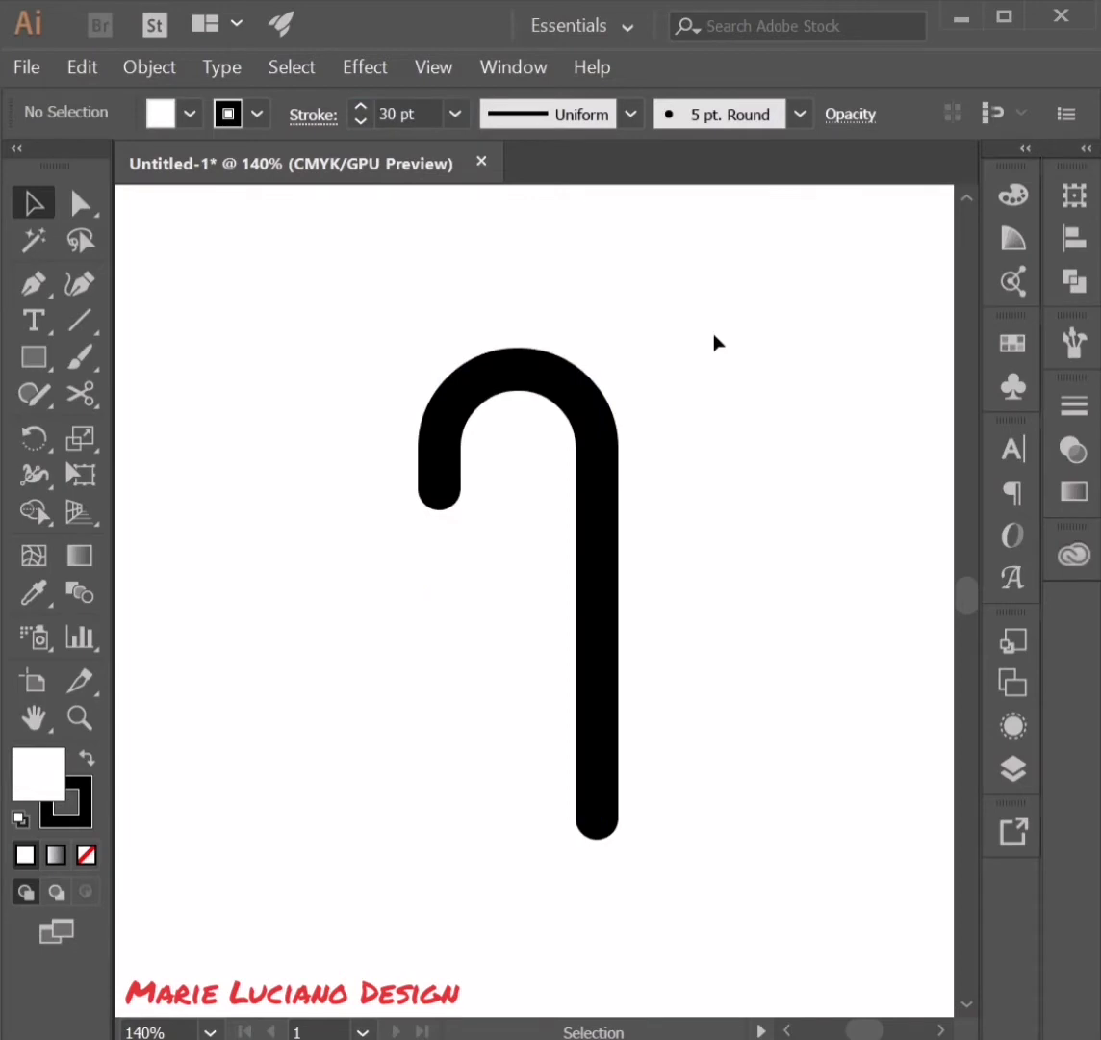
click(394, 114)
text(35)
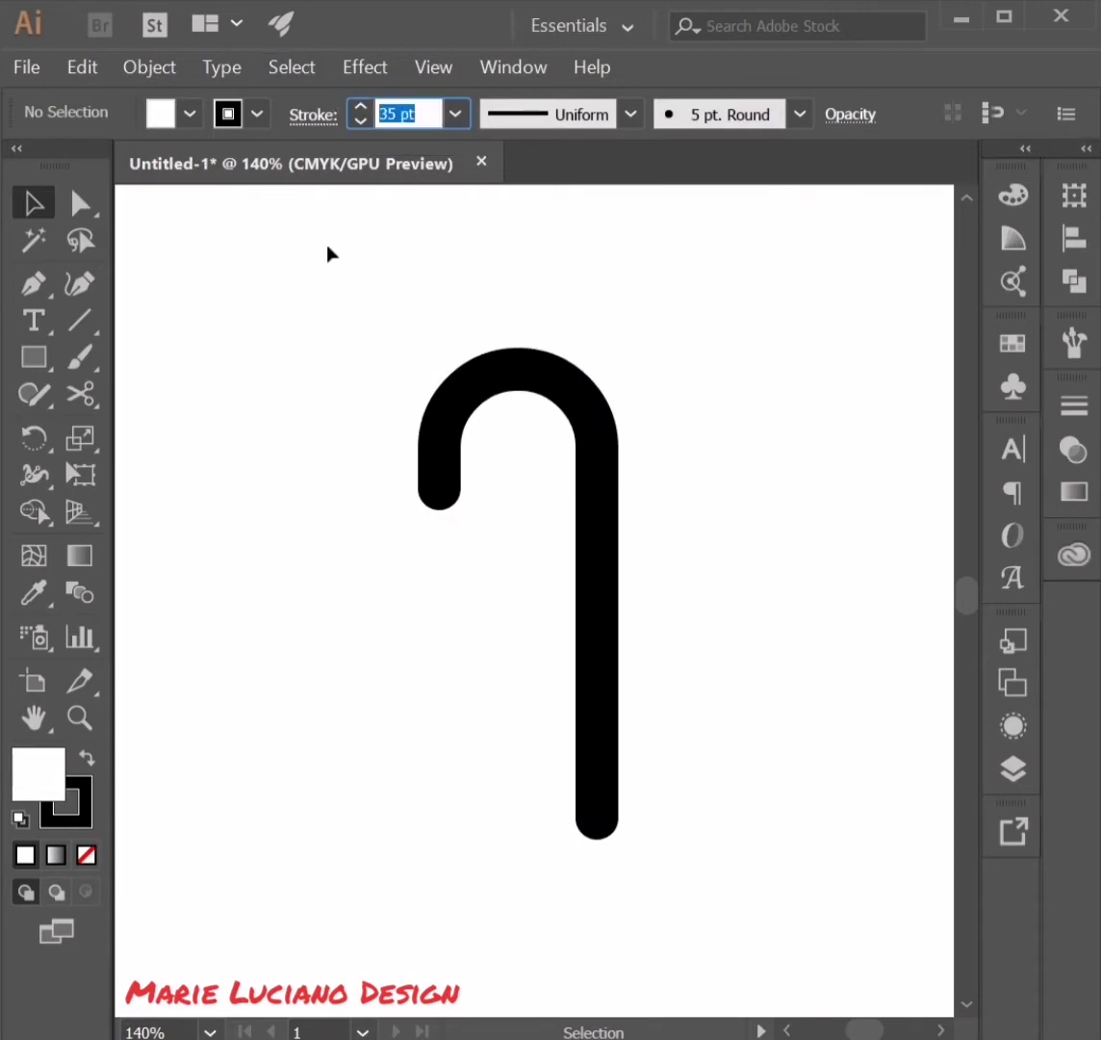
key(ctrl+a)
text(35)
key(Return)
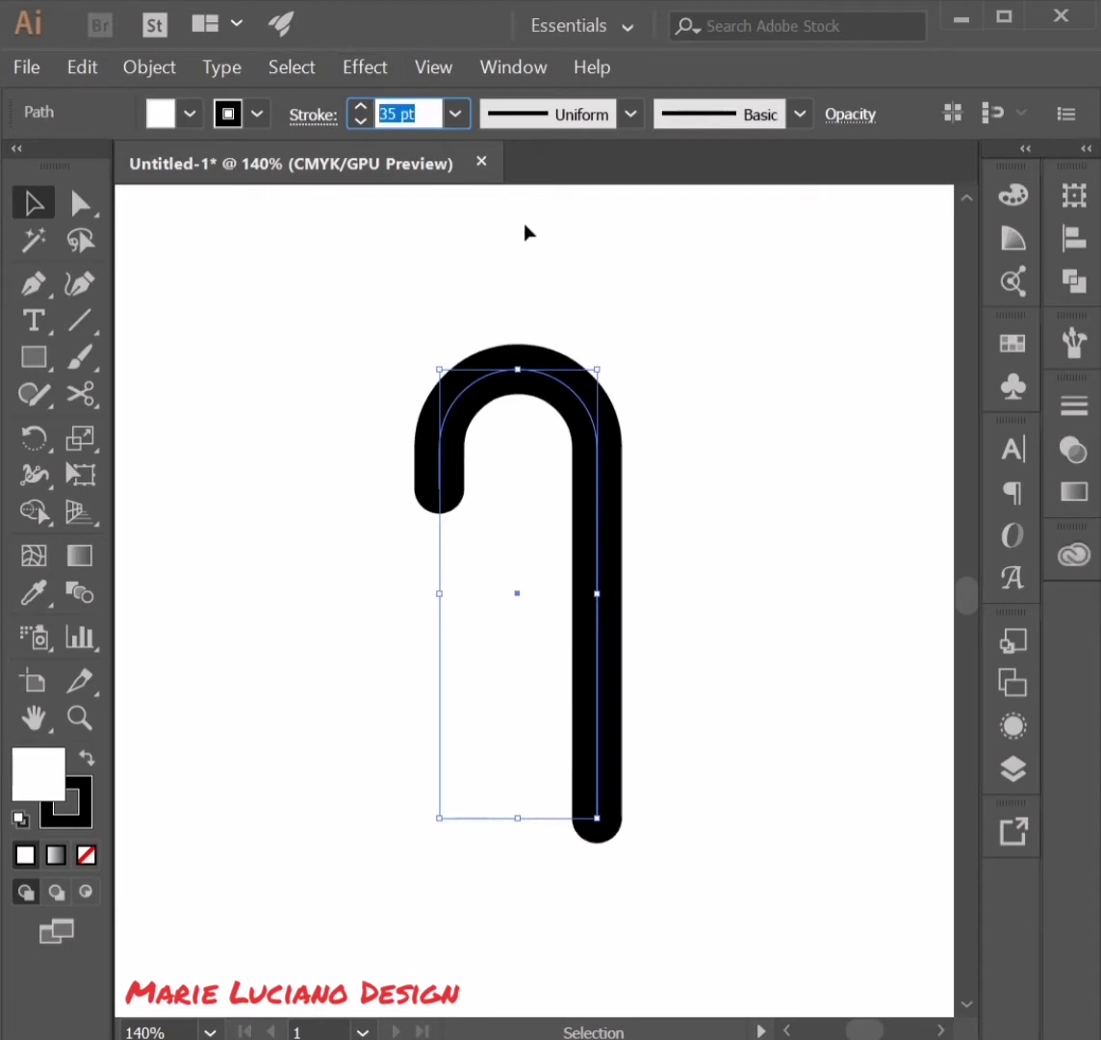
click(536, 250)
- Pull the left leg's endpoint up to shorten the hook slightly
click(454, 438)
key(a)
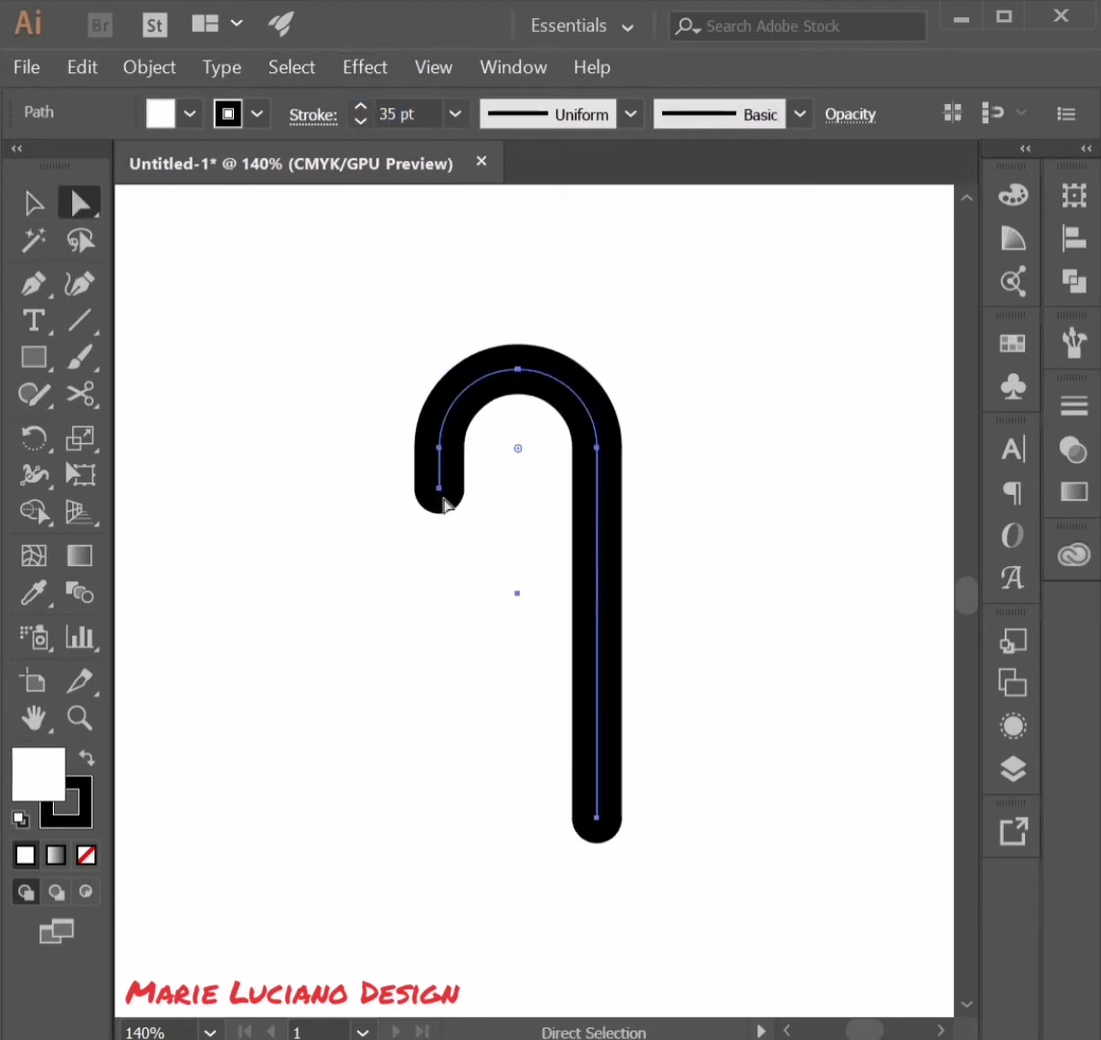
drag(443, 500, 443, 485)
click(467, 617)
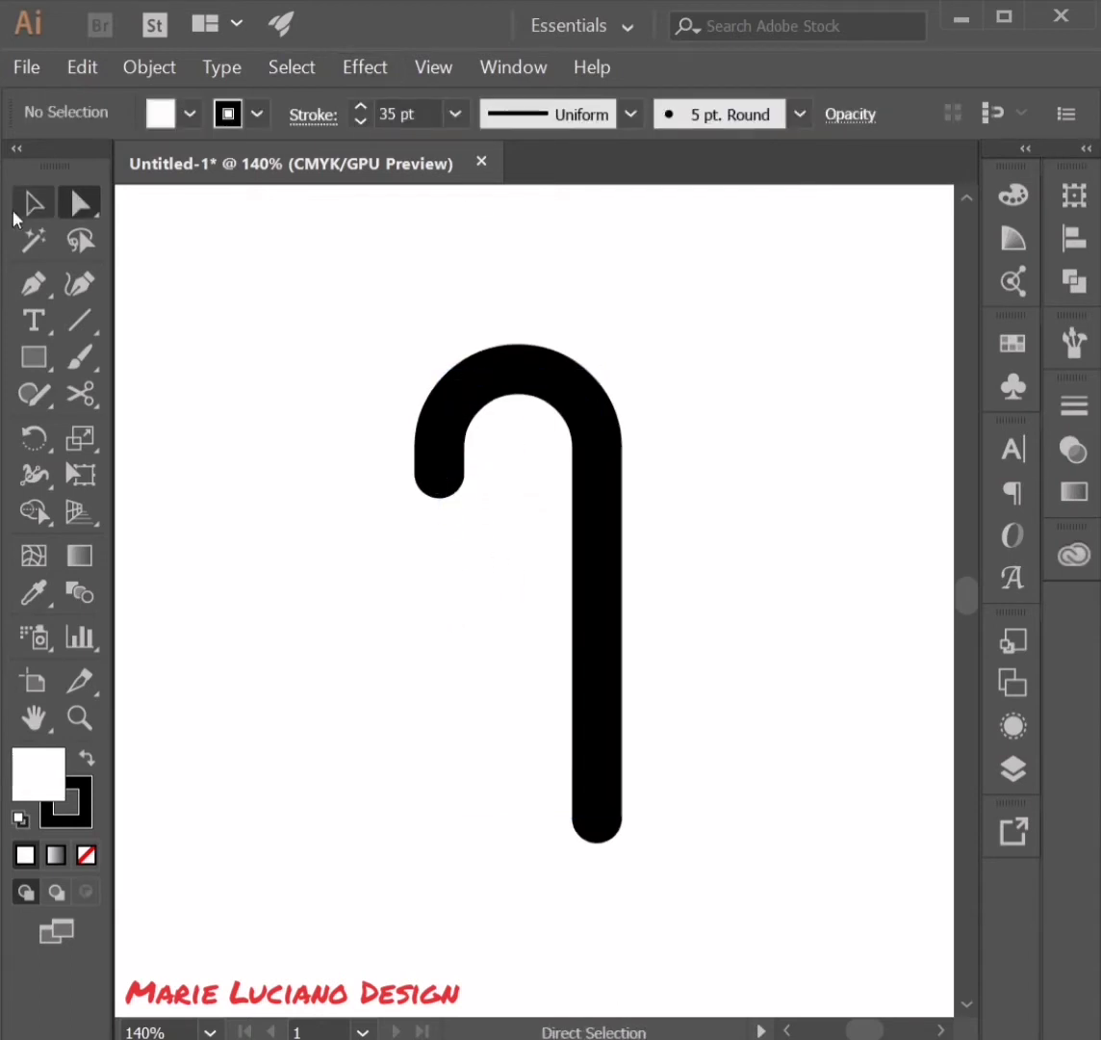
- Set the hook's fill to none and expand its 35 pt stroke with Object > Expand
click(31, 204)
click(590, 458)
key(a)
key(v)
key(alt+o)
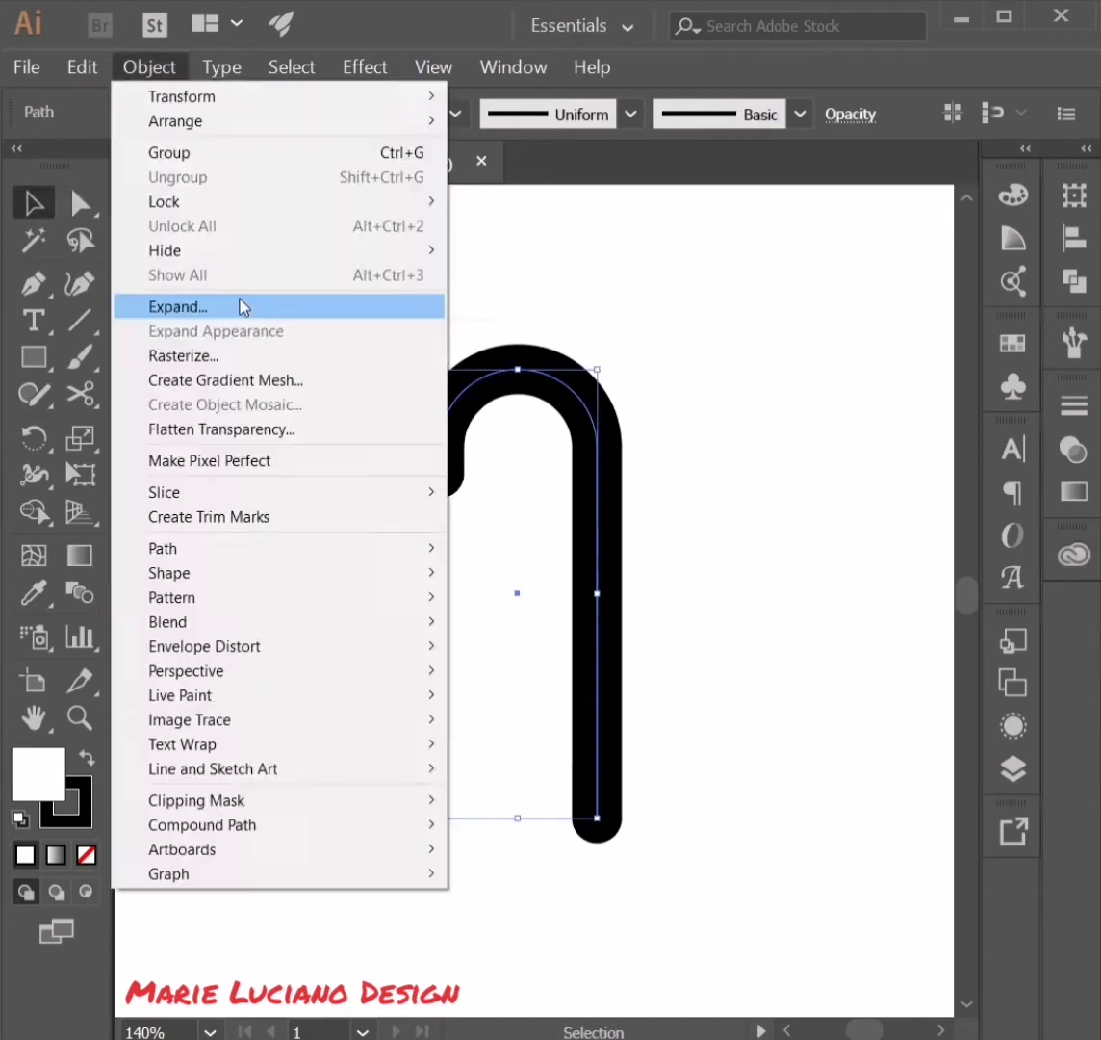
click(239, 305)
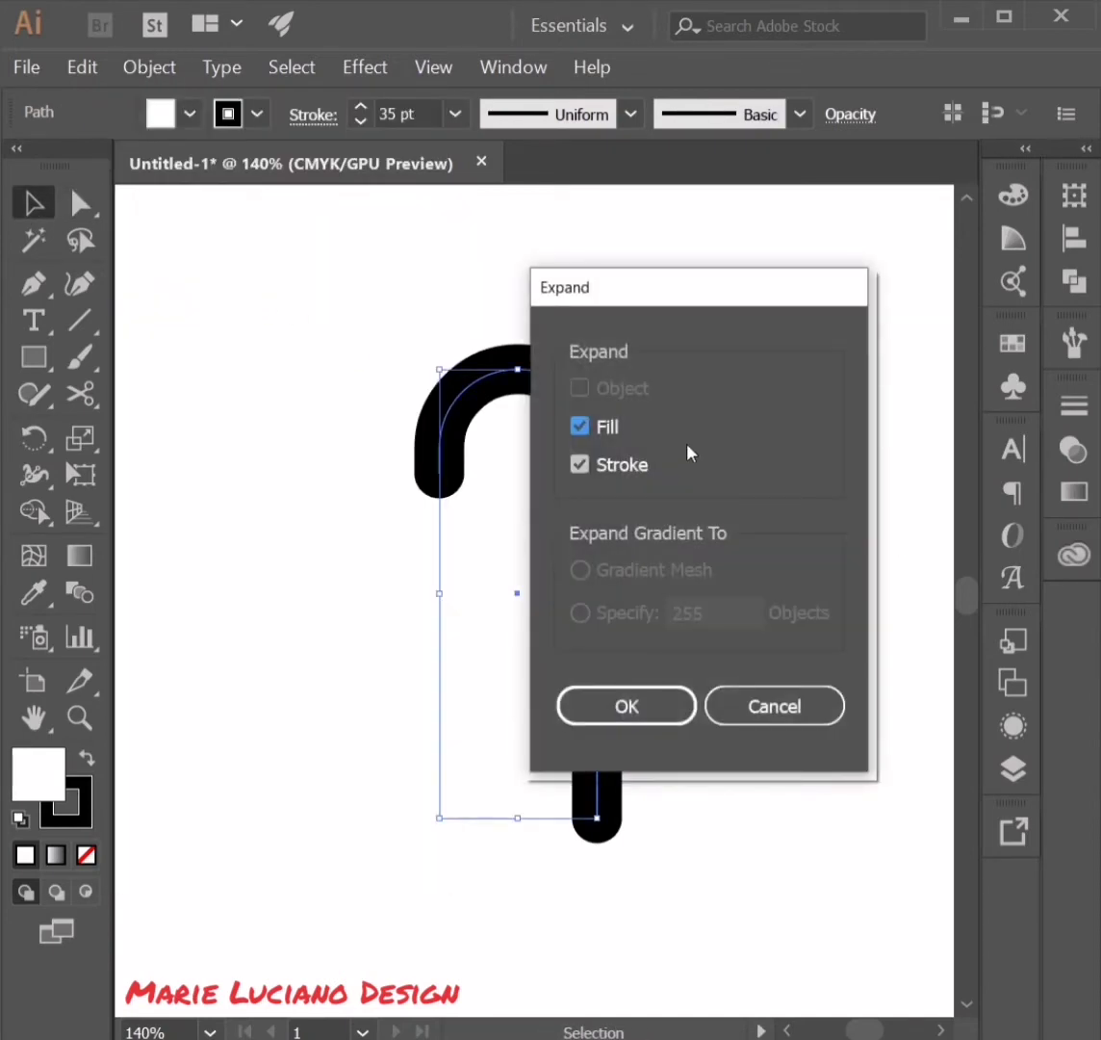
click(797, 703)
click(266, 644)
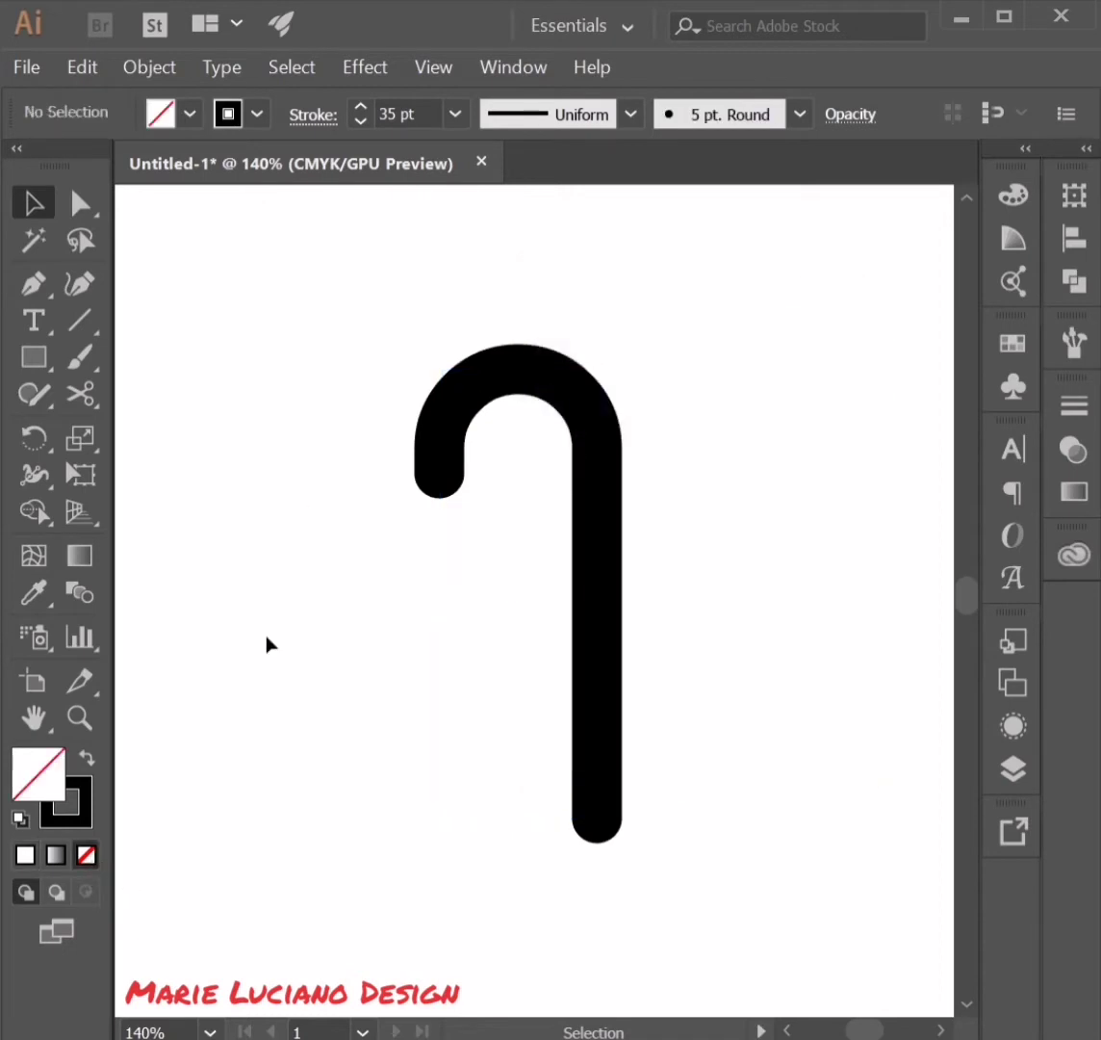
click(159, 69)
click(229, 306)
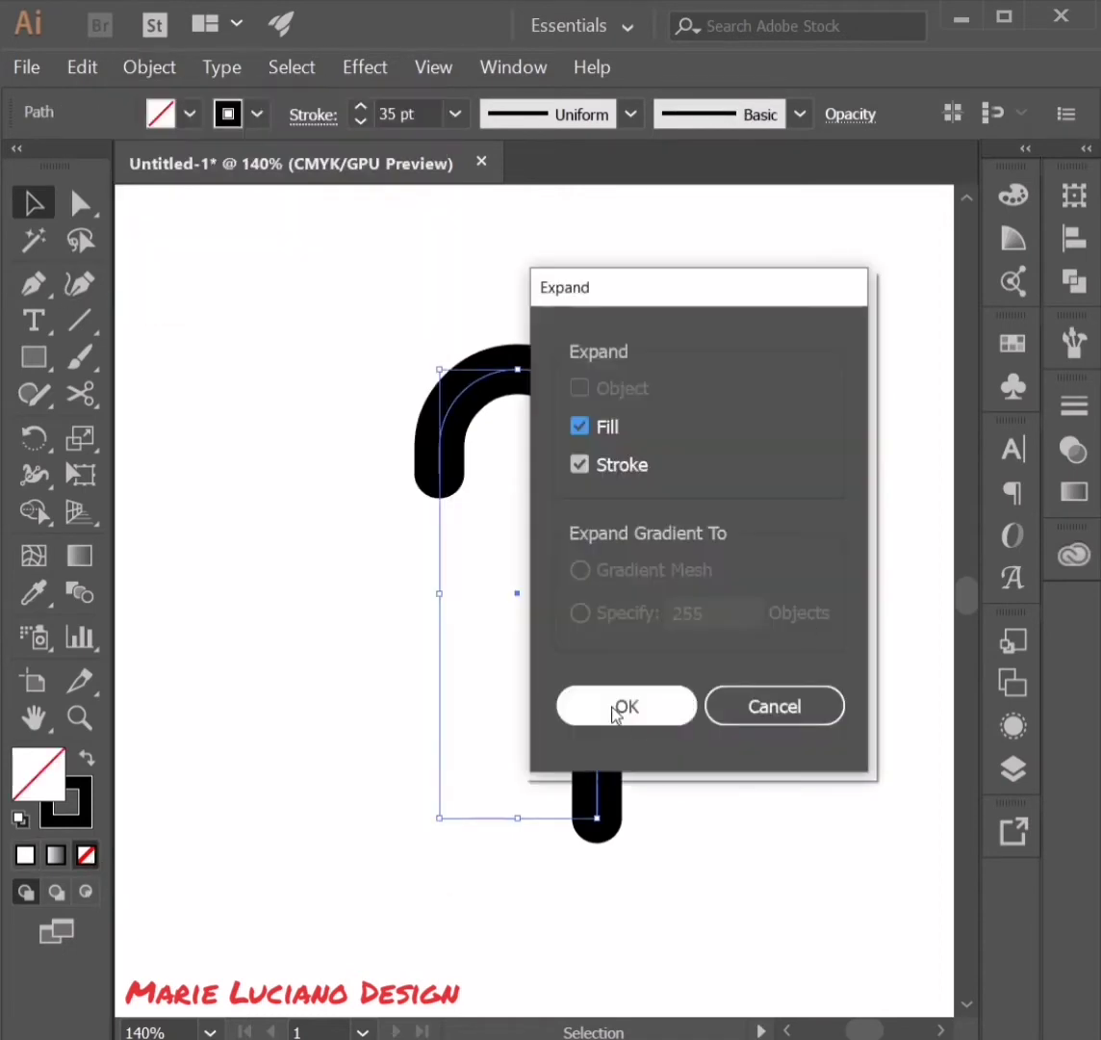
click(621, 705)
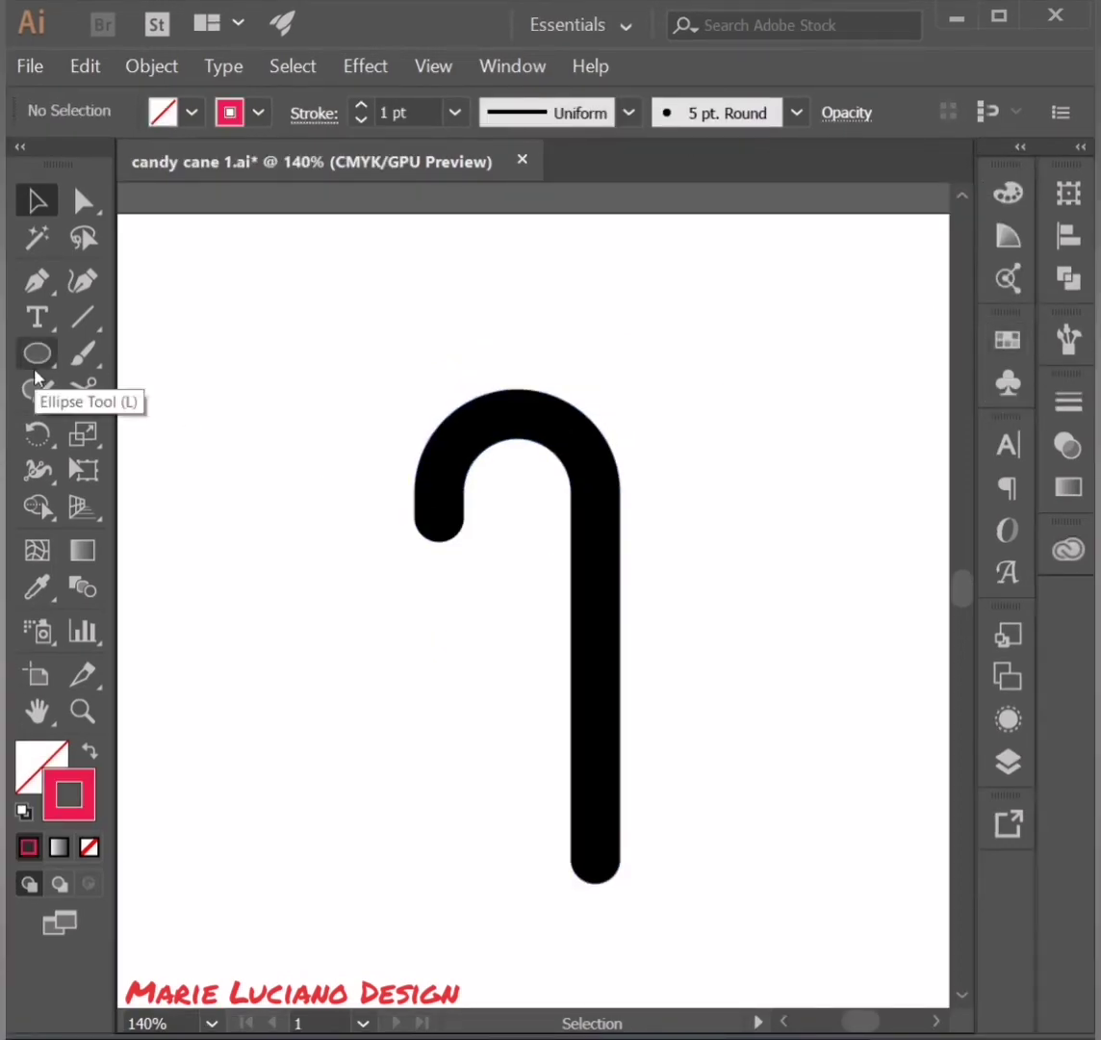
- Draw a circle over the cane's hook and move it up and right
drag(37, 353, 173, 354)
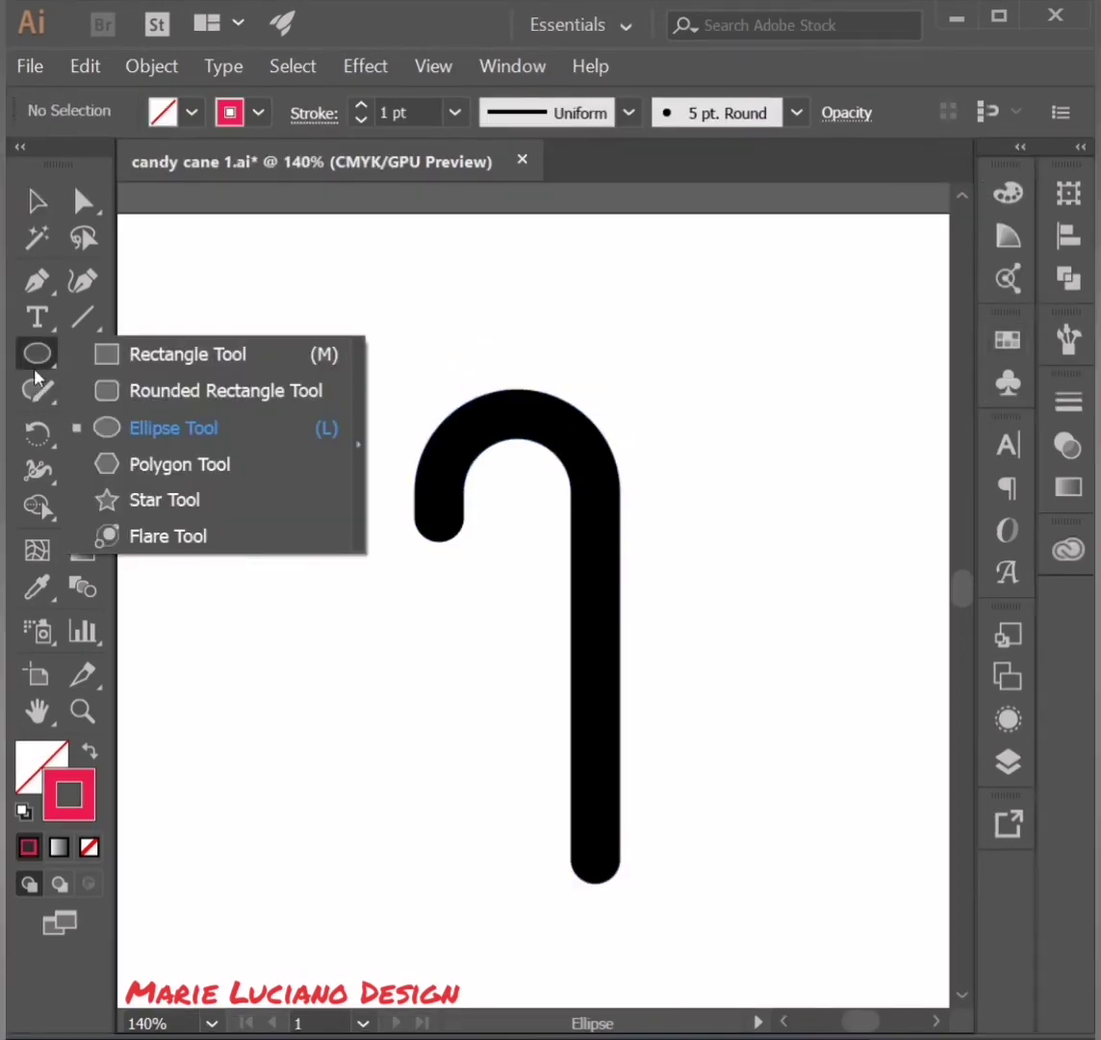
drag(37, 353, 116, 426)
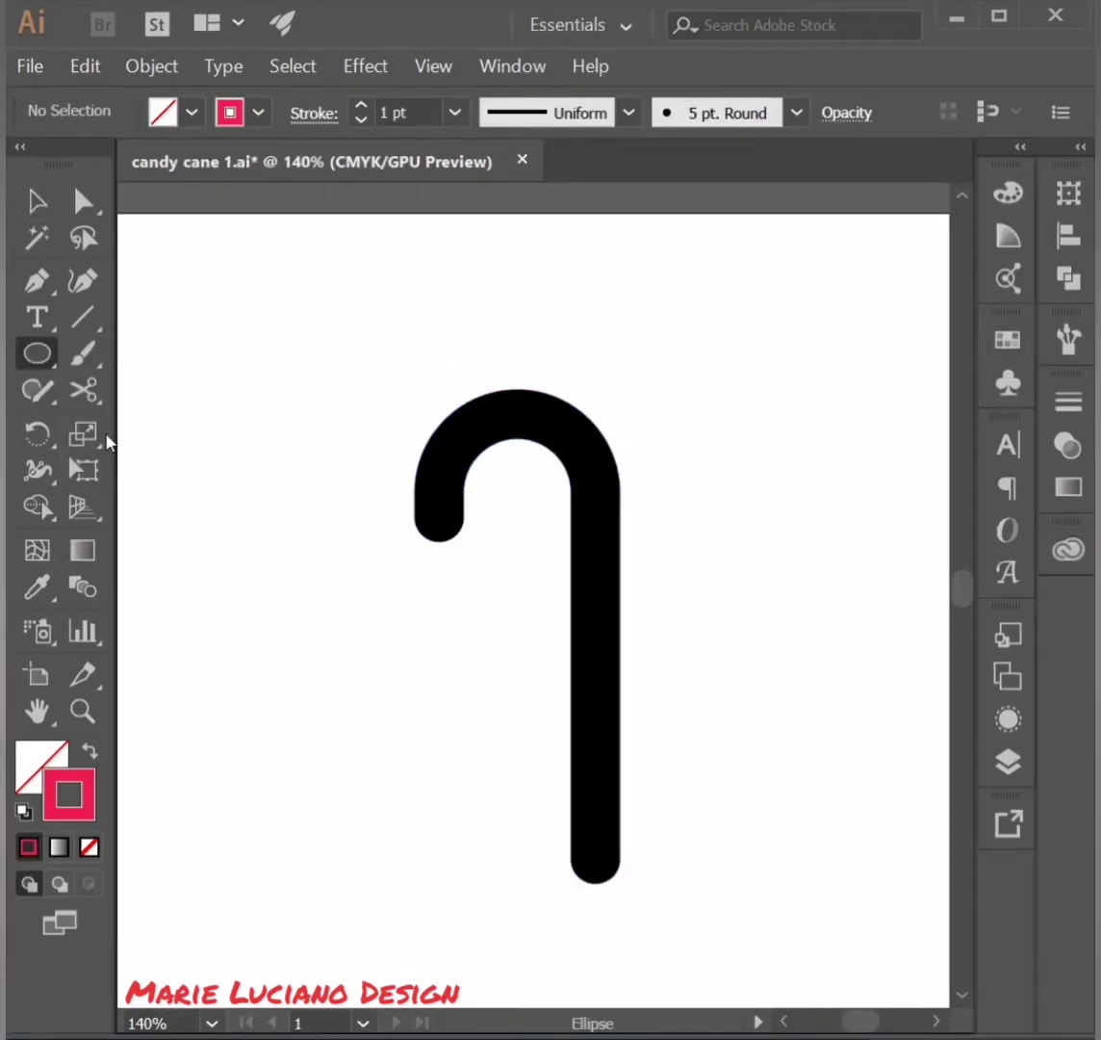
drag(293, 332, 606, 646)
click(37, 200)
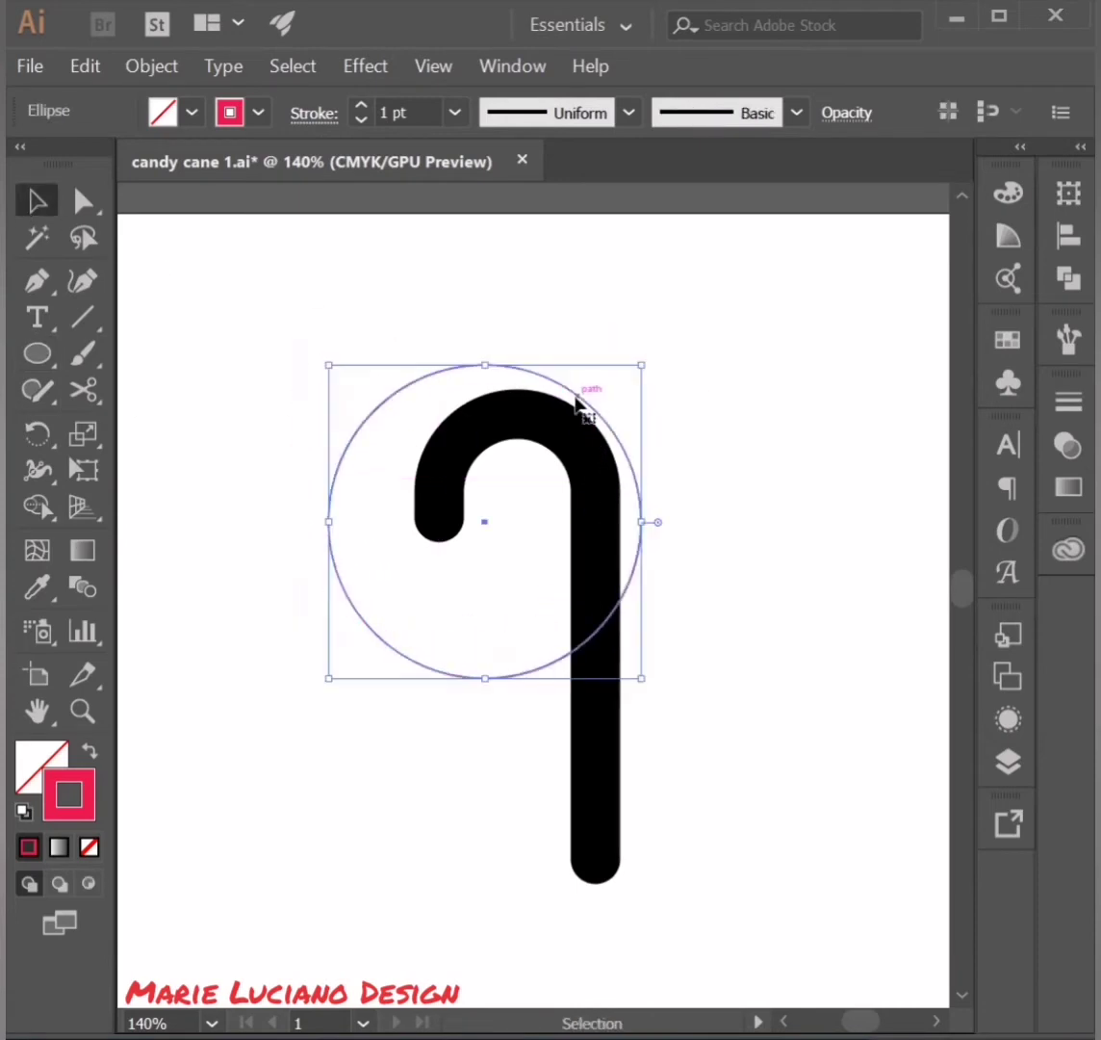
mouse_move(545, 370)
mouse_down()
mouse_move(574, 352)
mouse_move(566, 310)
mouse_up()
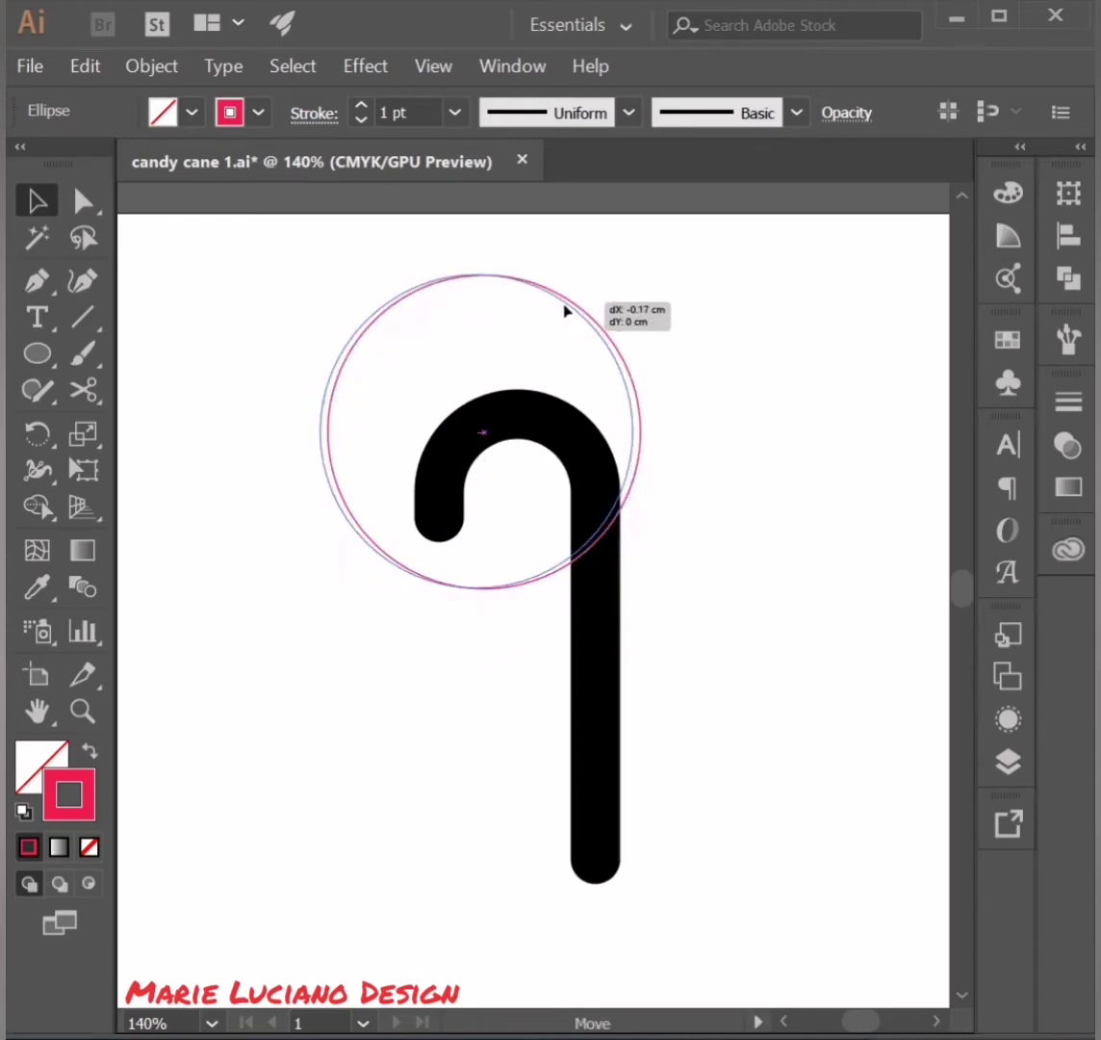
- Cut the circle at its bottom and right points and delete the three-quarter arc
click(663, 489)
click(635, 433)
key(c)
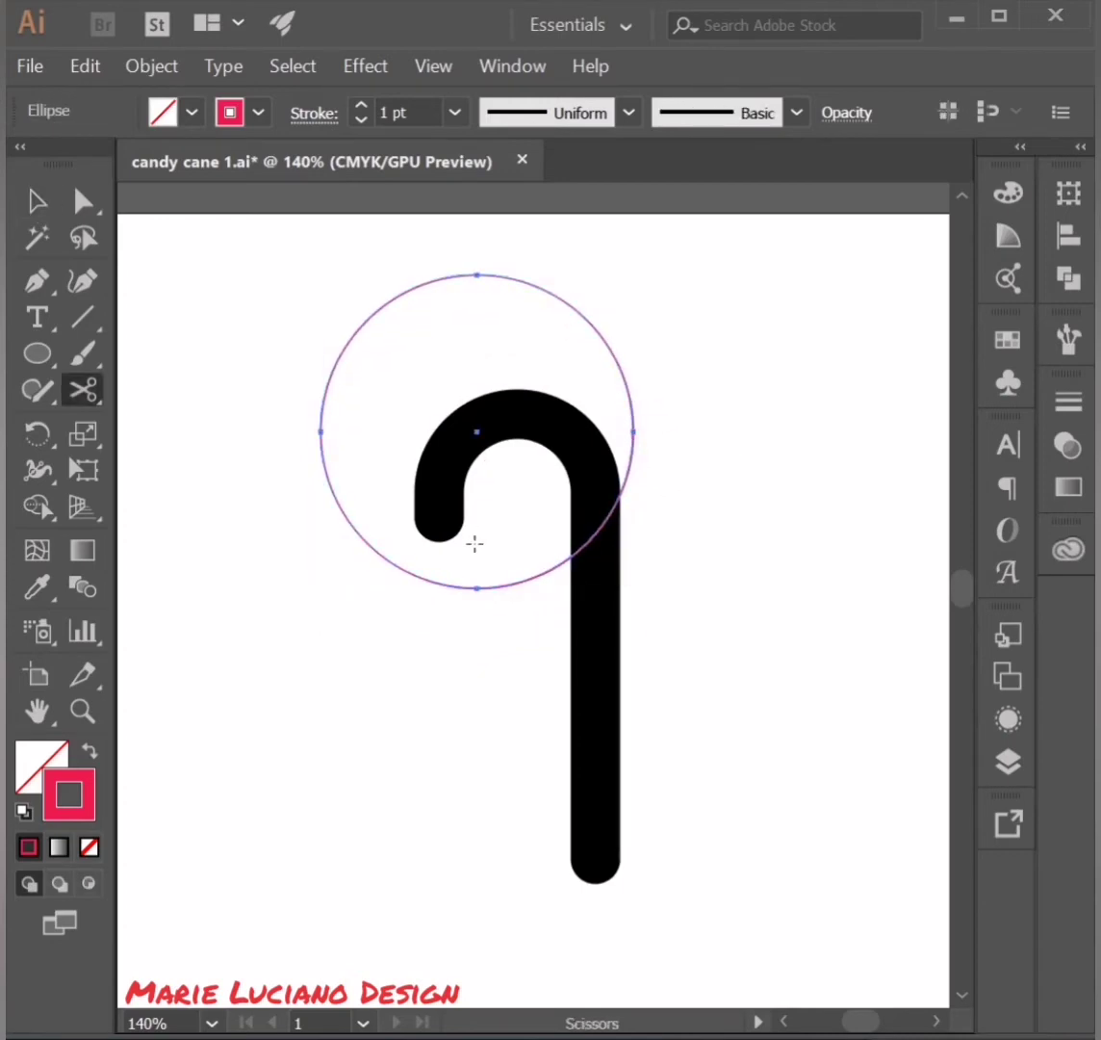
click(475, 589)
click(632, 433)
key(v)
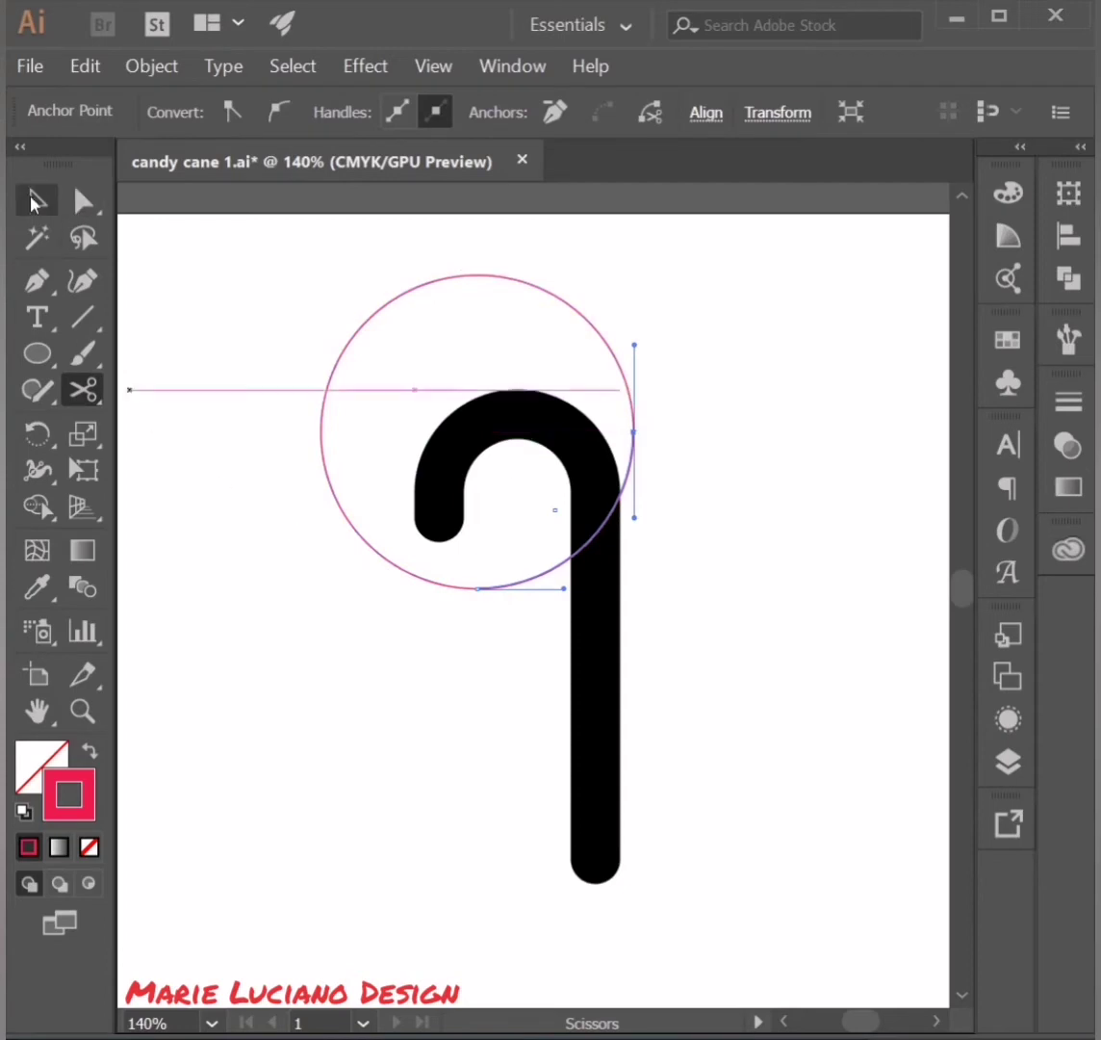
key(Delete)
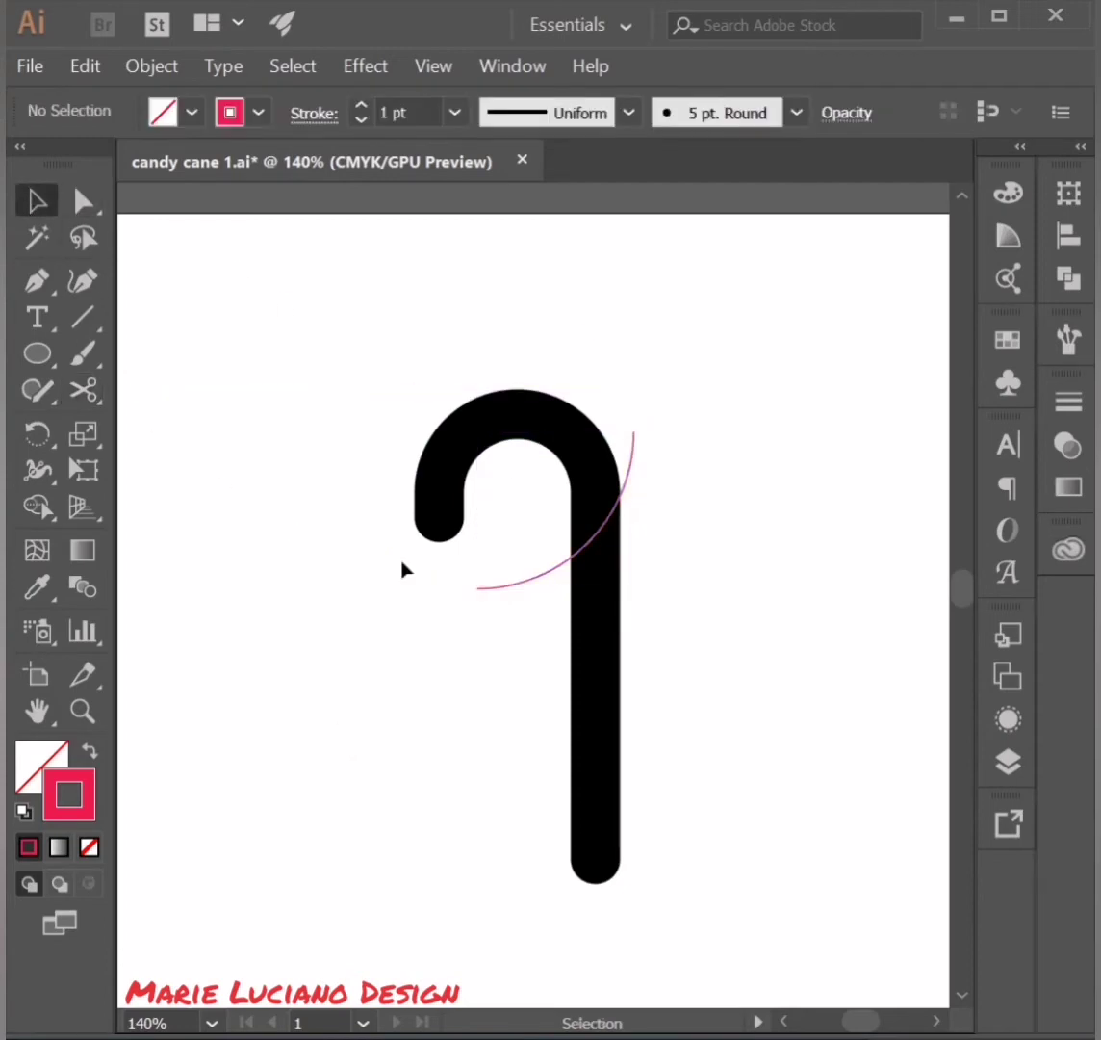
- Copy the arc four times down the shaft, nudge copies into line, and check the Align panel
alt+drag(537, 582, 566, 649)
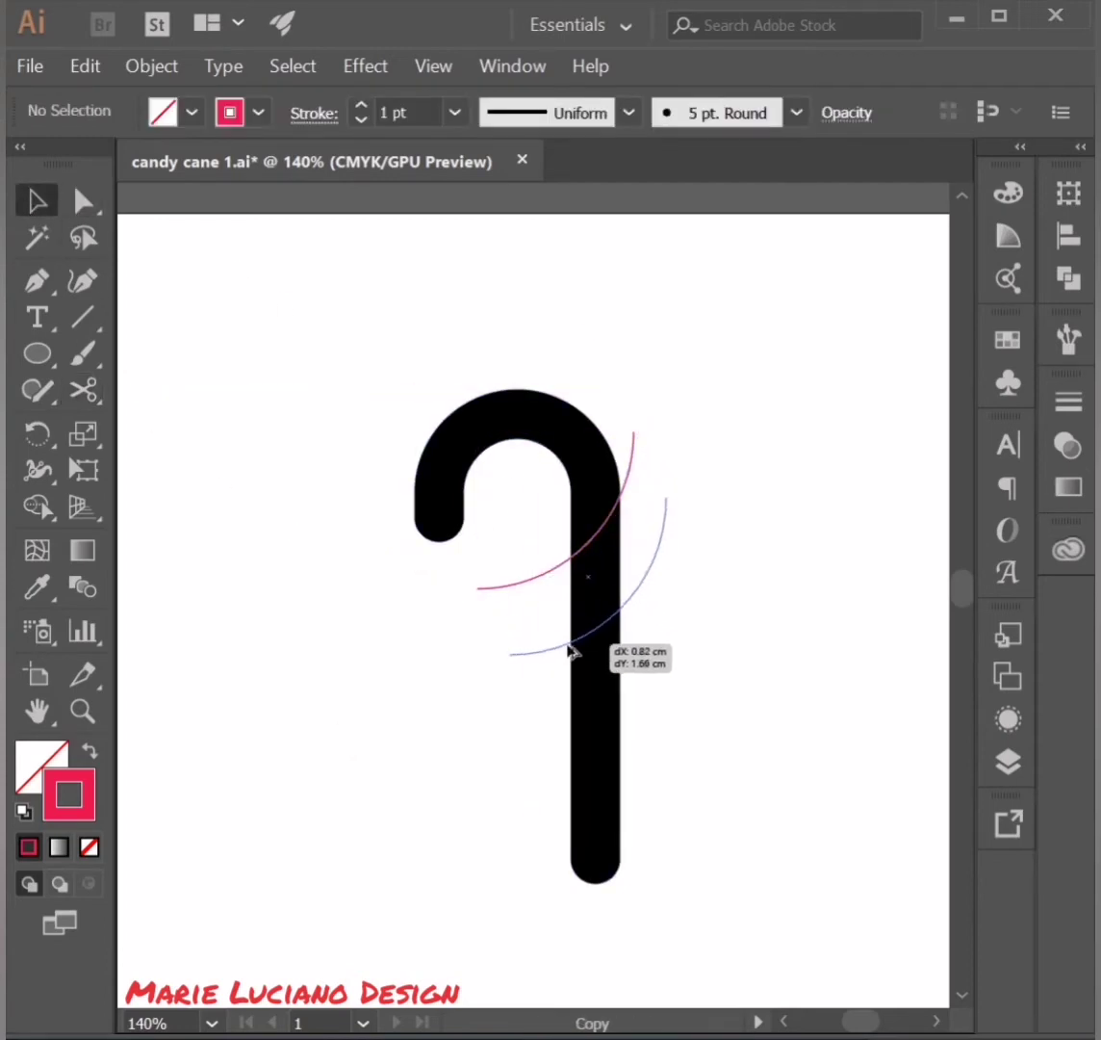
key(ctrl+d)
key(ctrl+d)
key(ctrl+d)
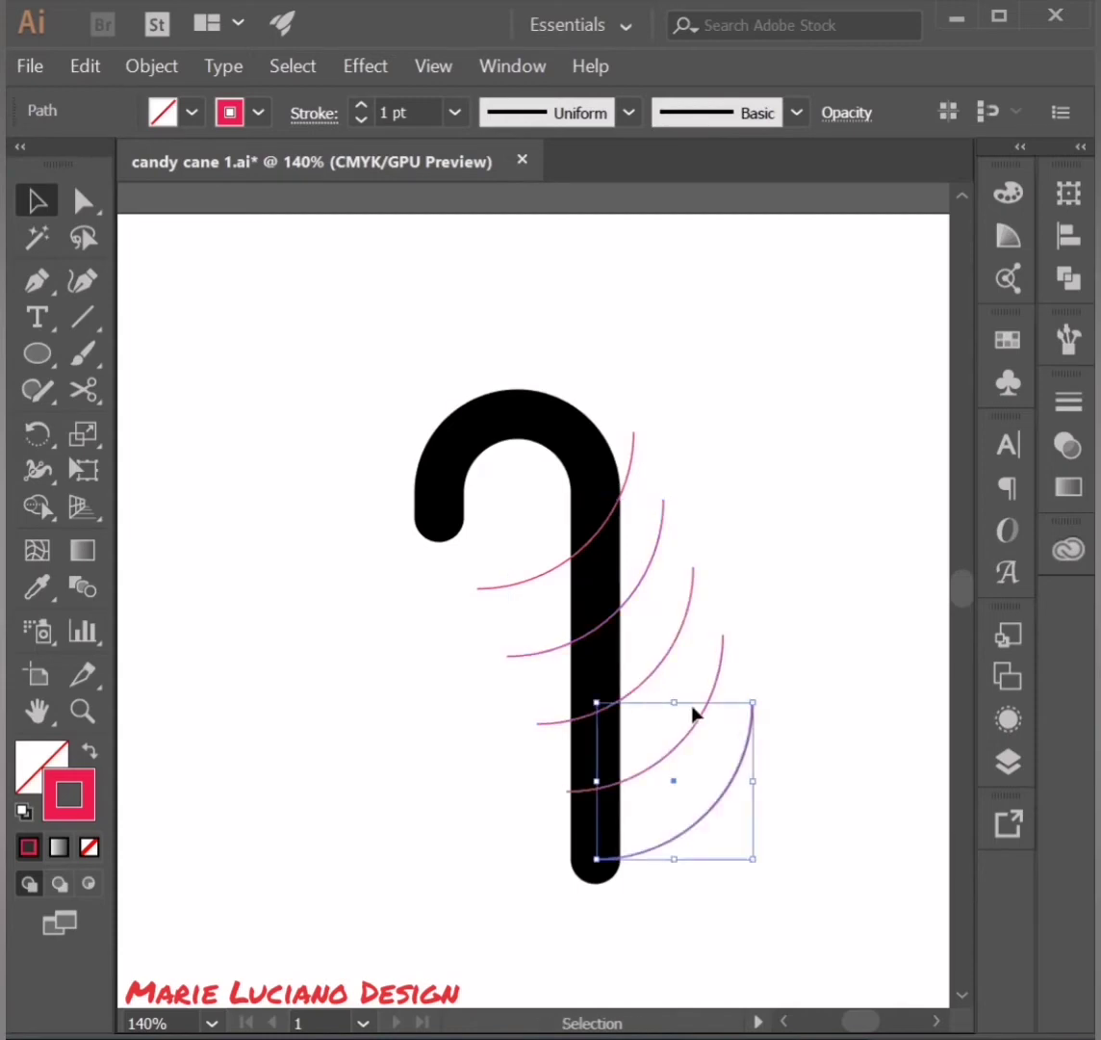
drag(791, 546, 674, 900)
drag(688, 826, 677, 828)
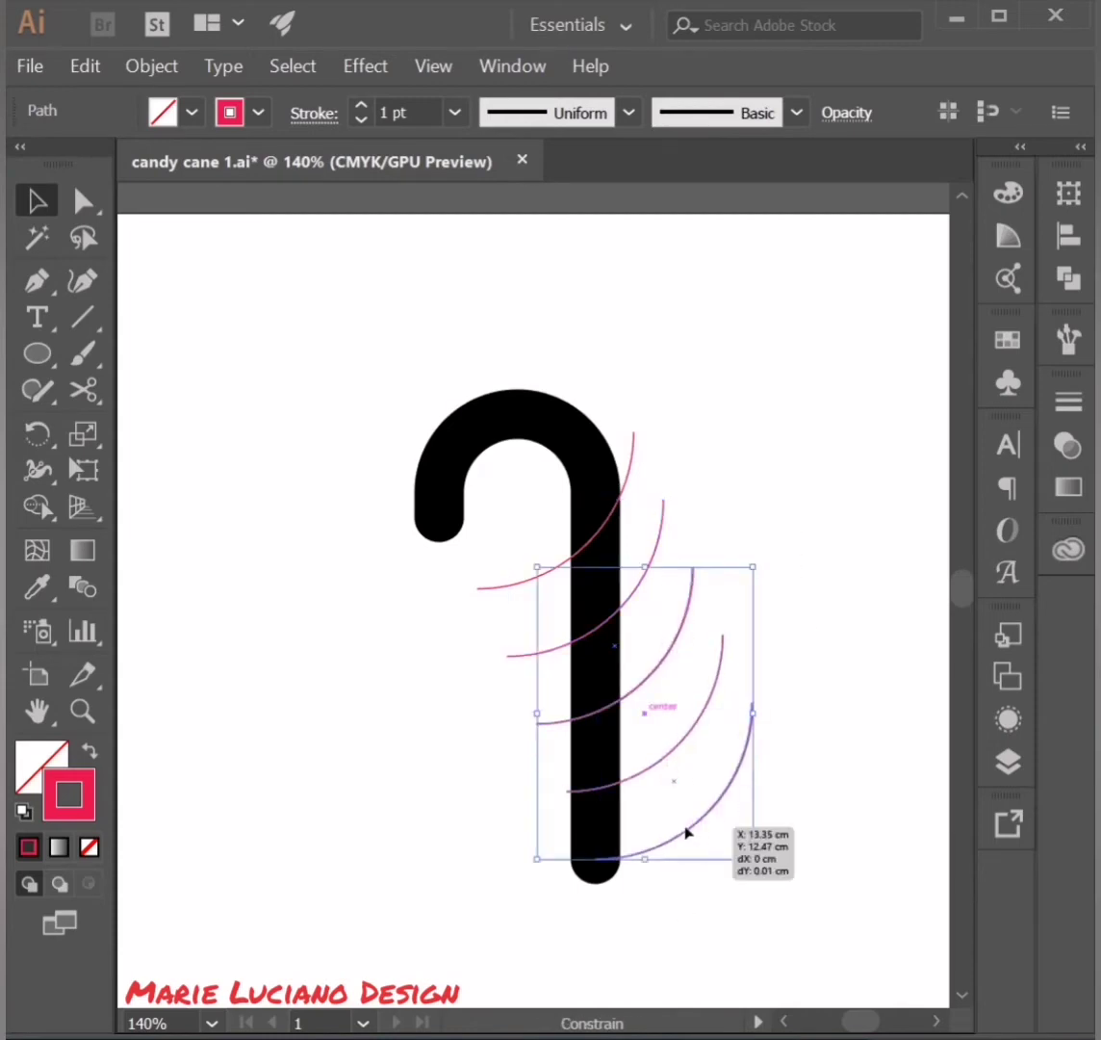
shift+click(657, 651)
key(shift+Left)
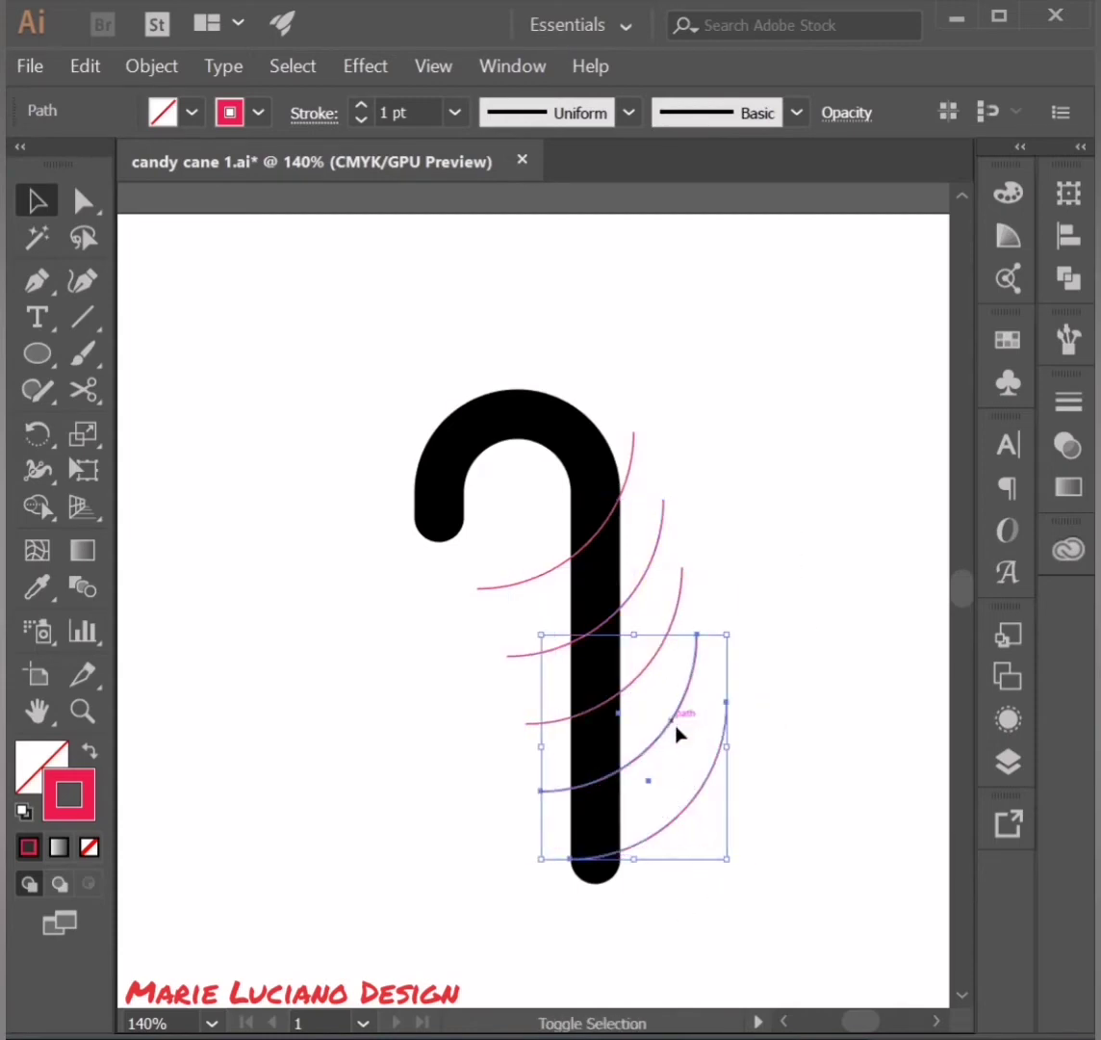
click(679, 732)
drag(700, 801, 680, 801)
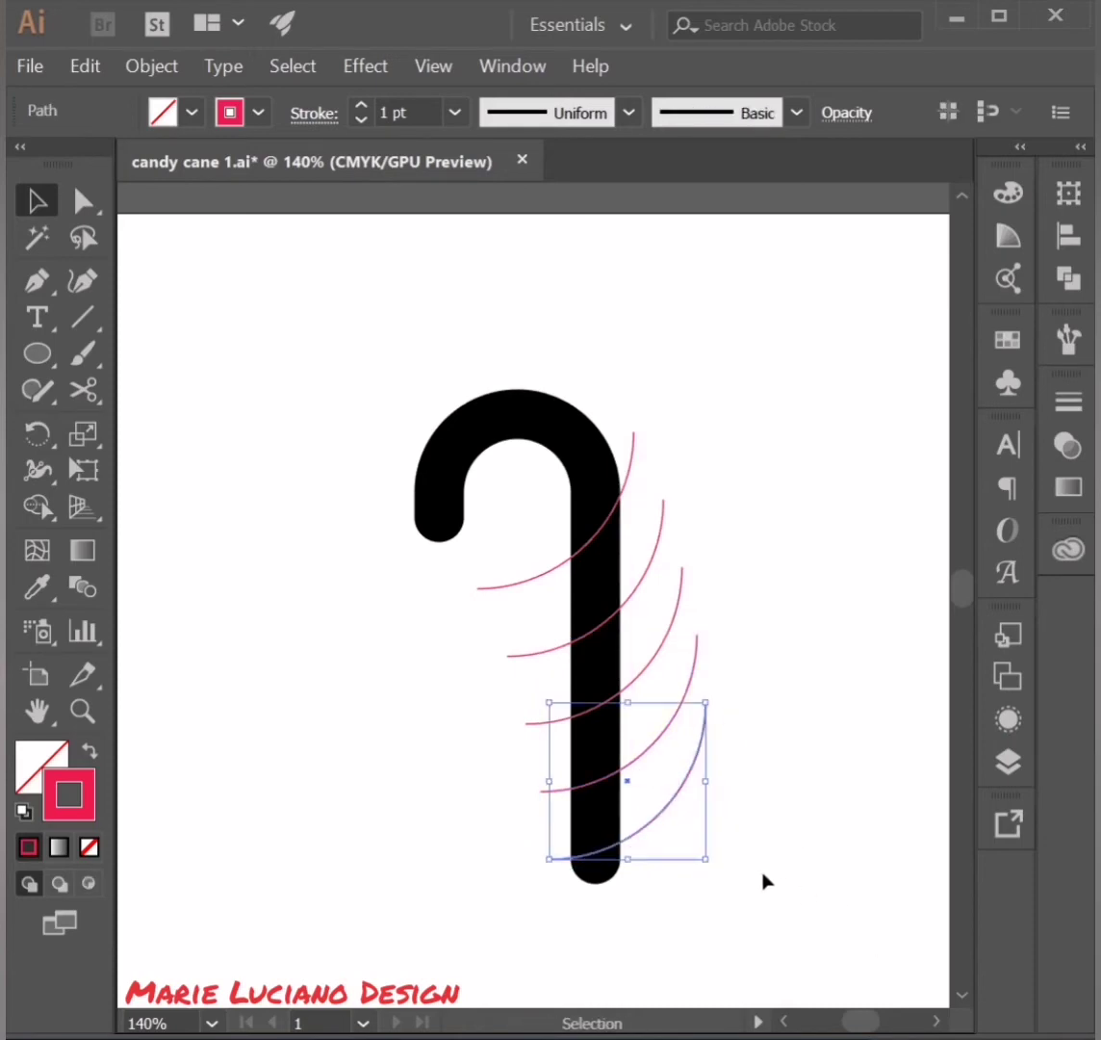
click(700, 841)
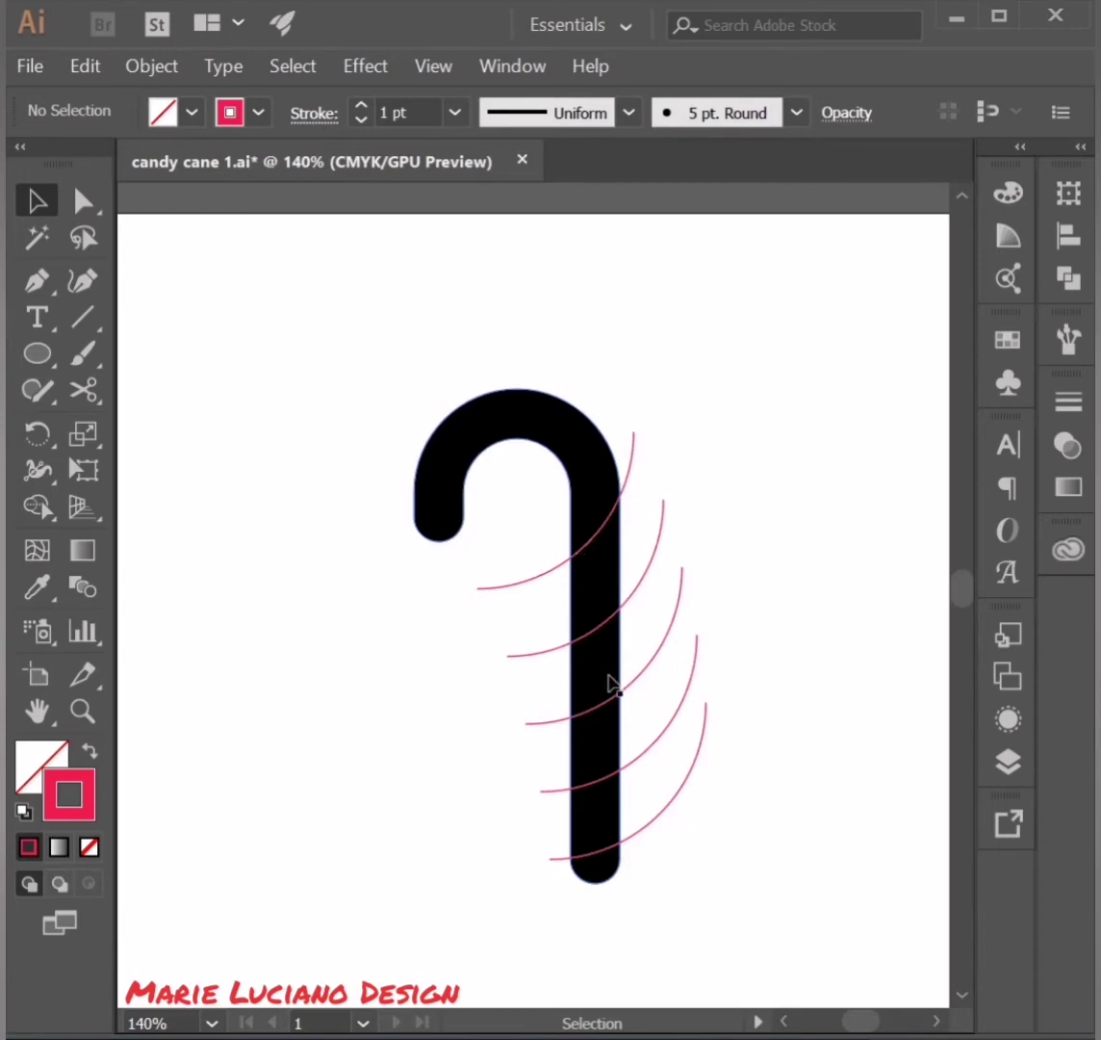
drag(706, 549, 631, 899)
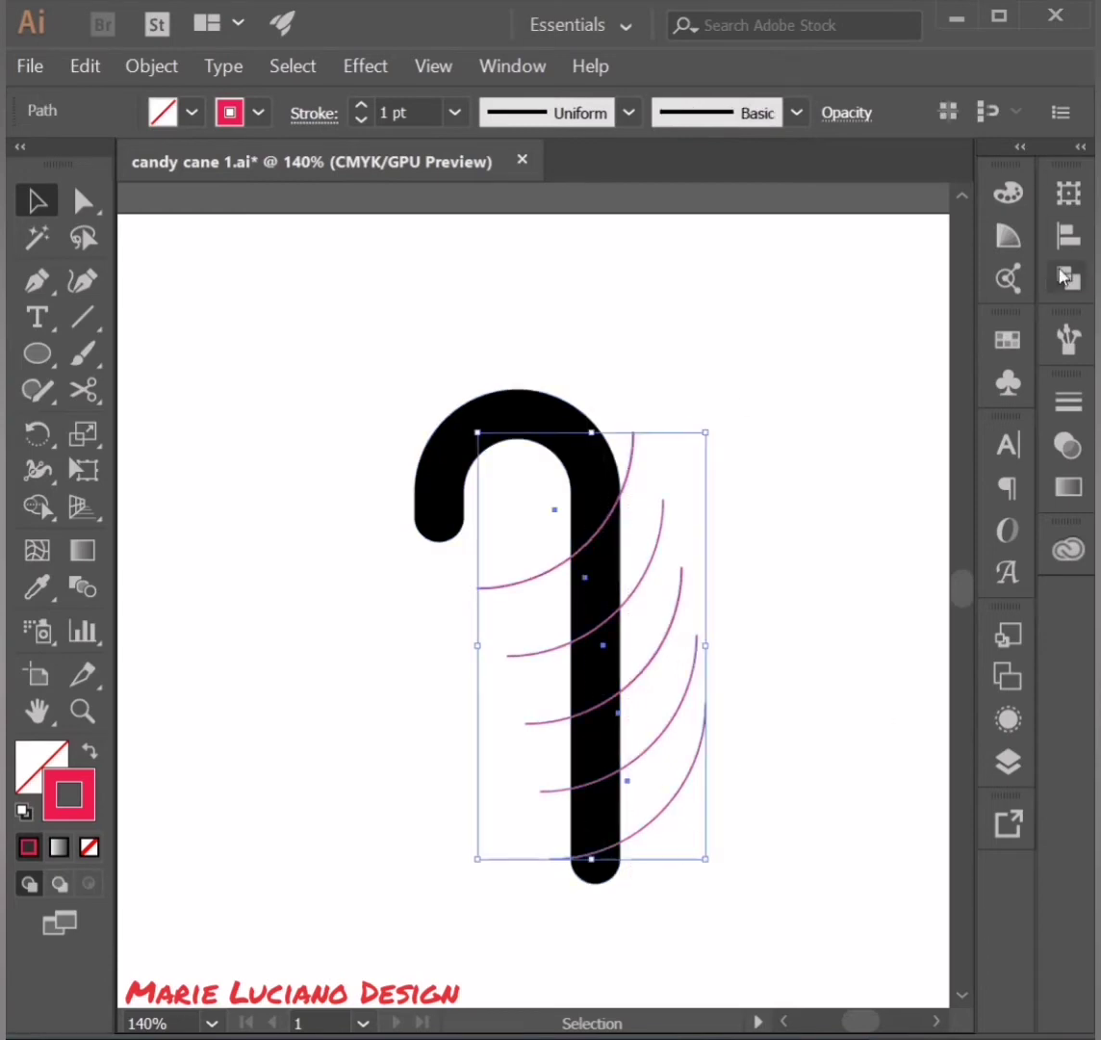
click(1068, 235)
- Try fanning rotated copies of the top arc over the hook, then undo them
click(654, 489)
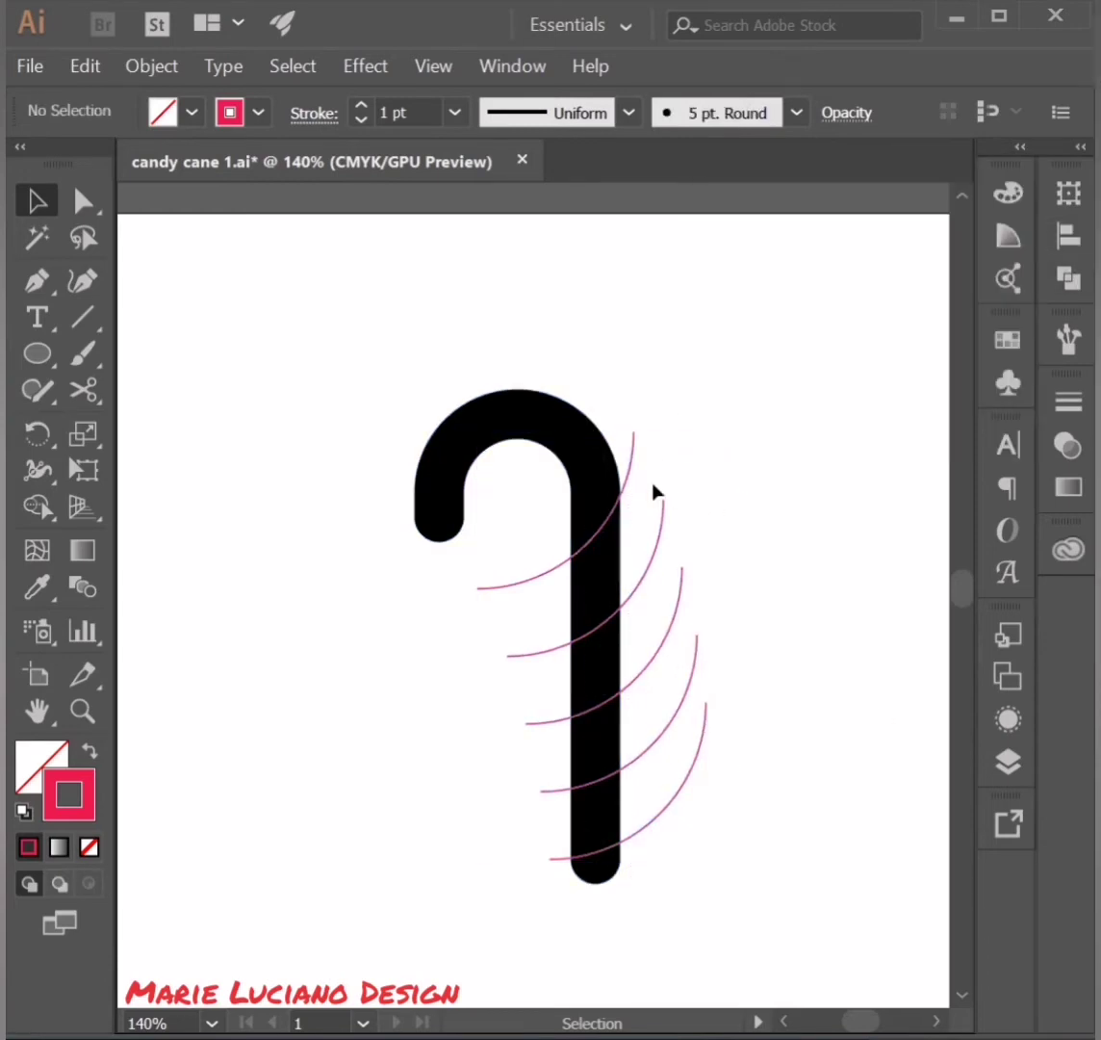
click(628, 476)
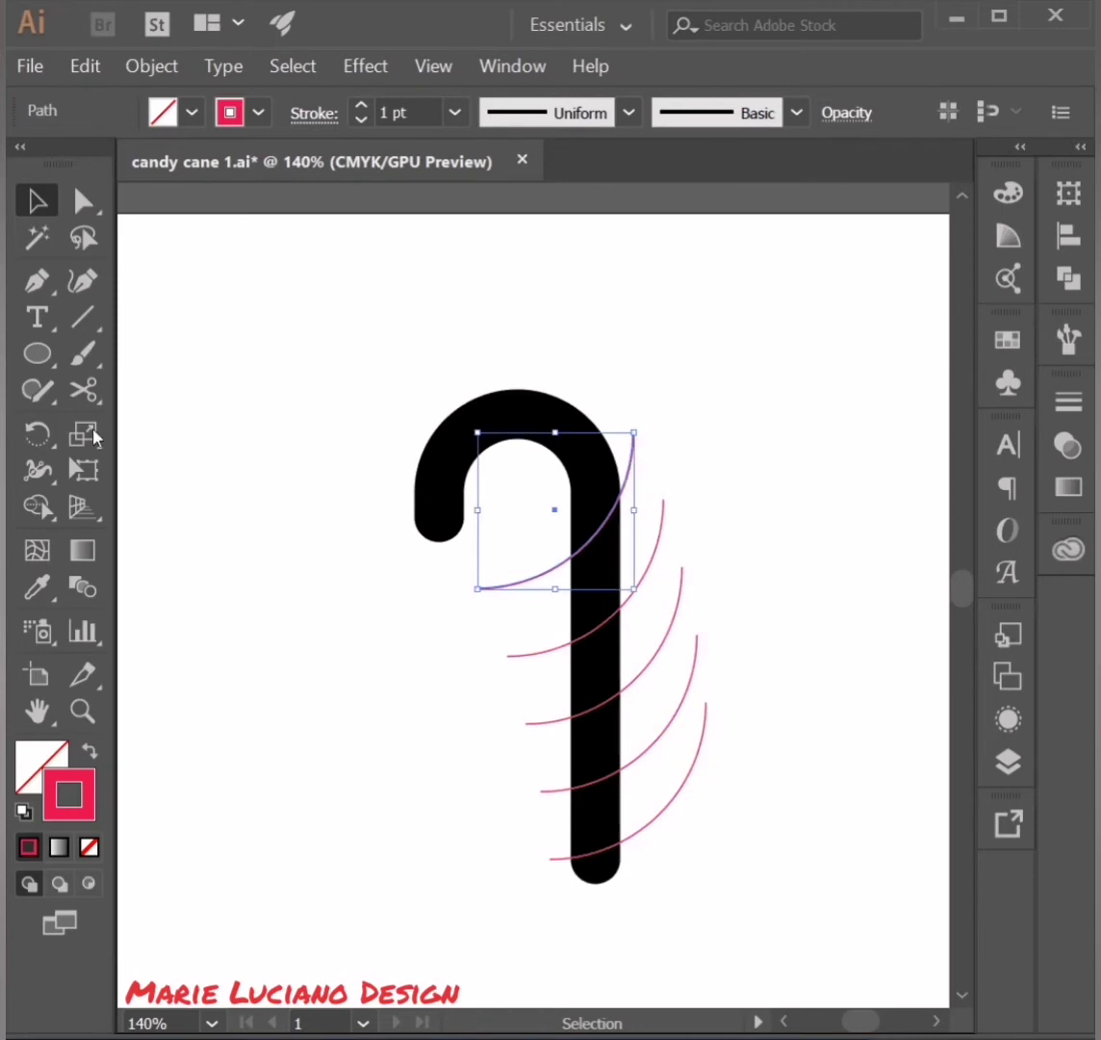
click(37, 434)
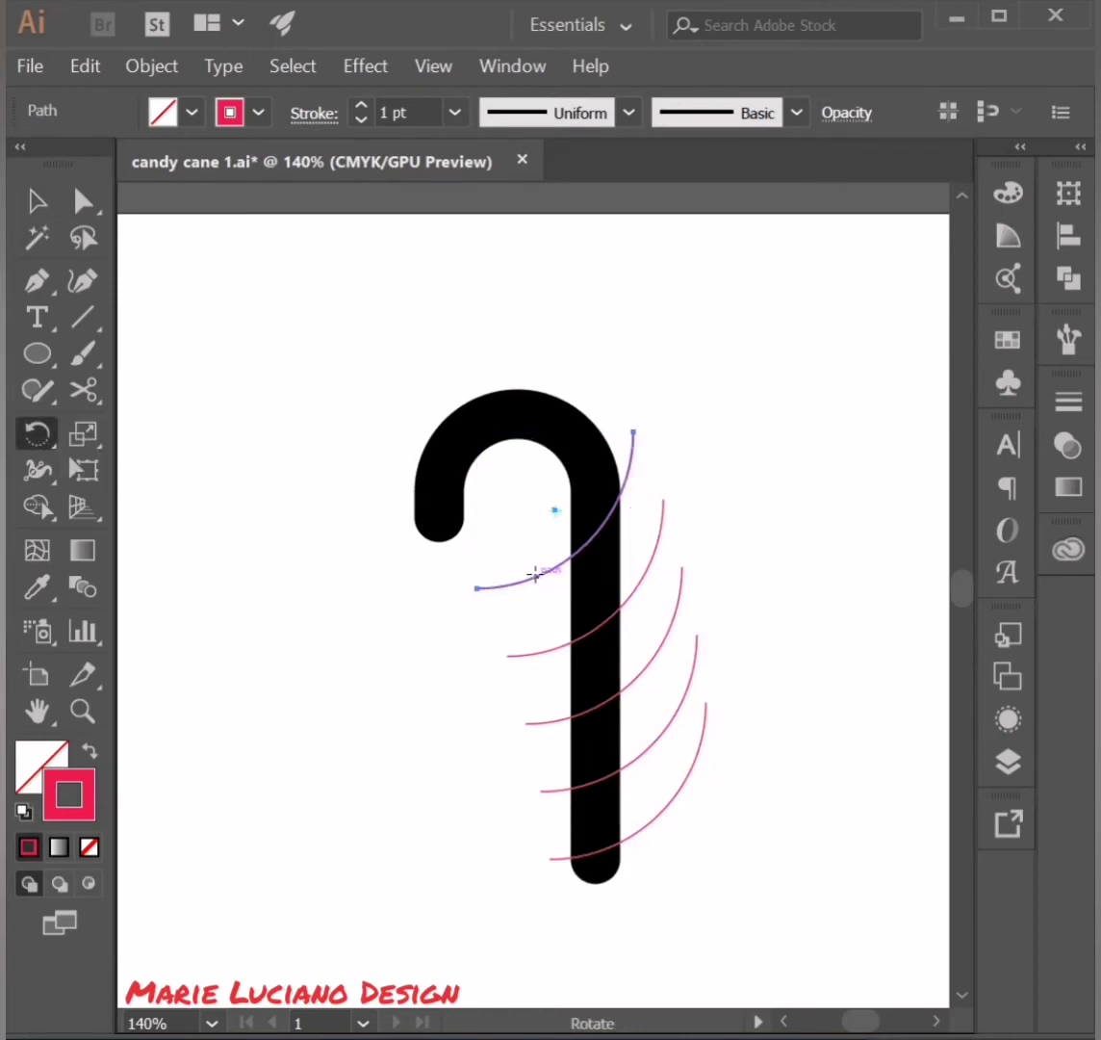
drag(639, 433, 566, 328)
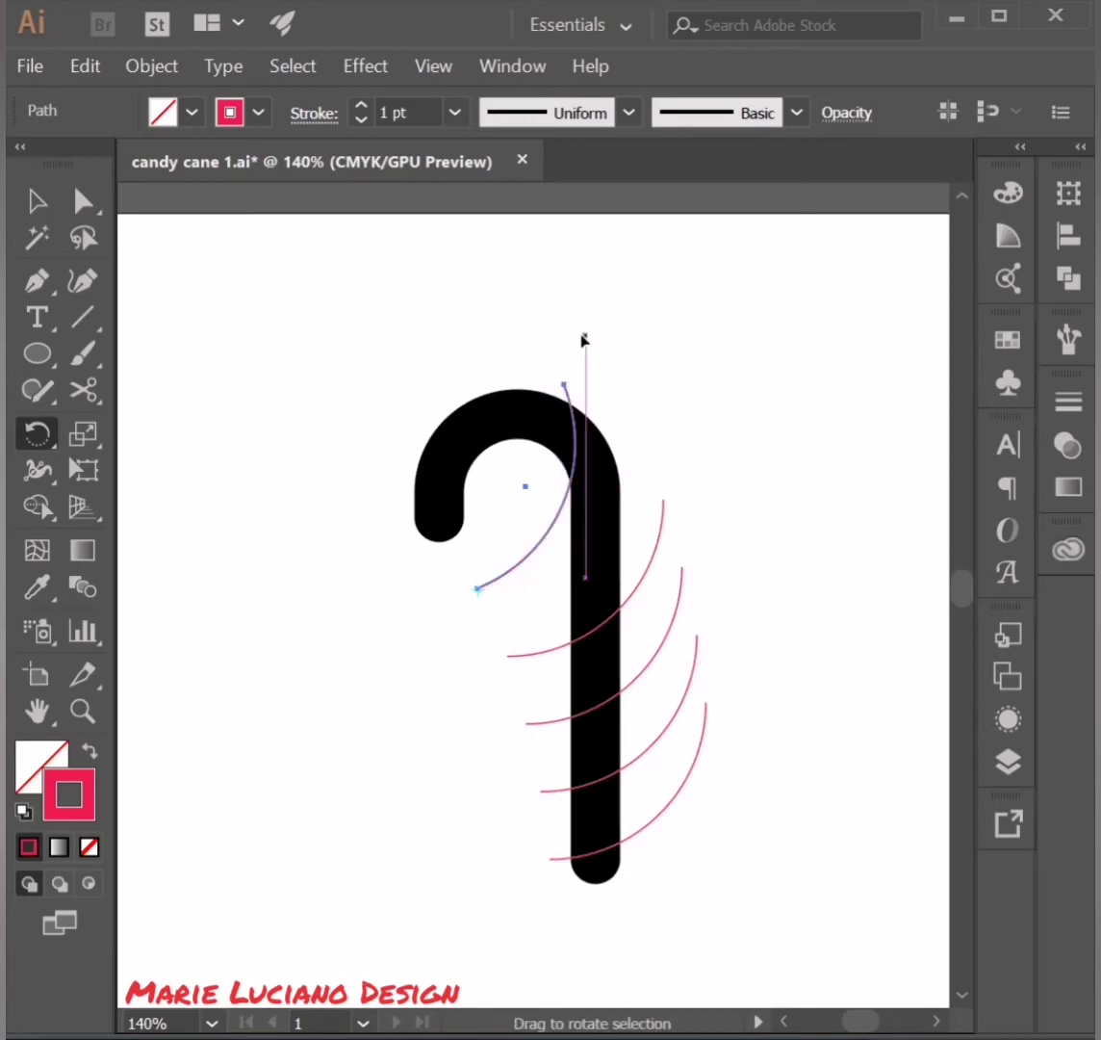
drag(570, 331, 582, 335)
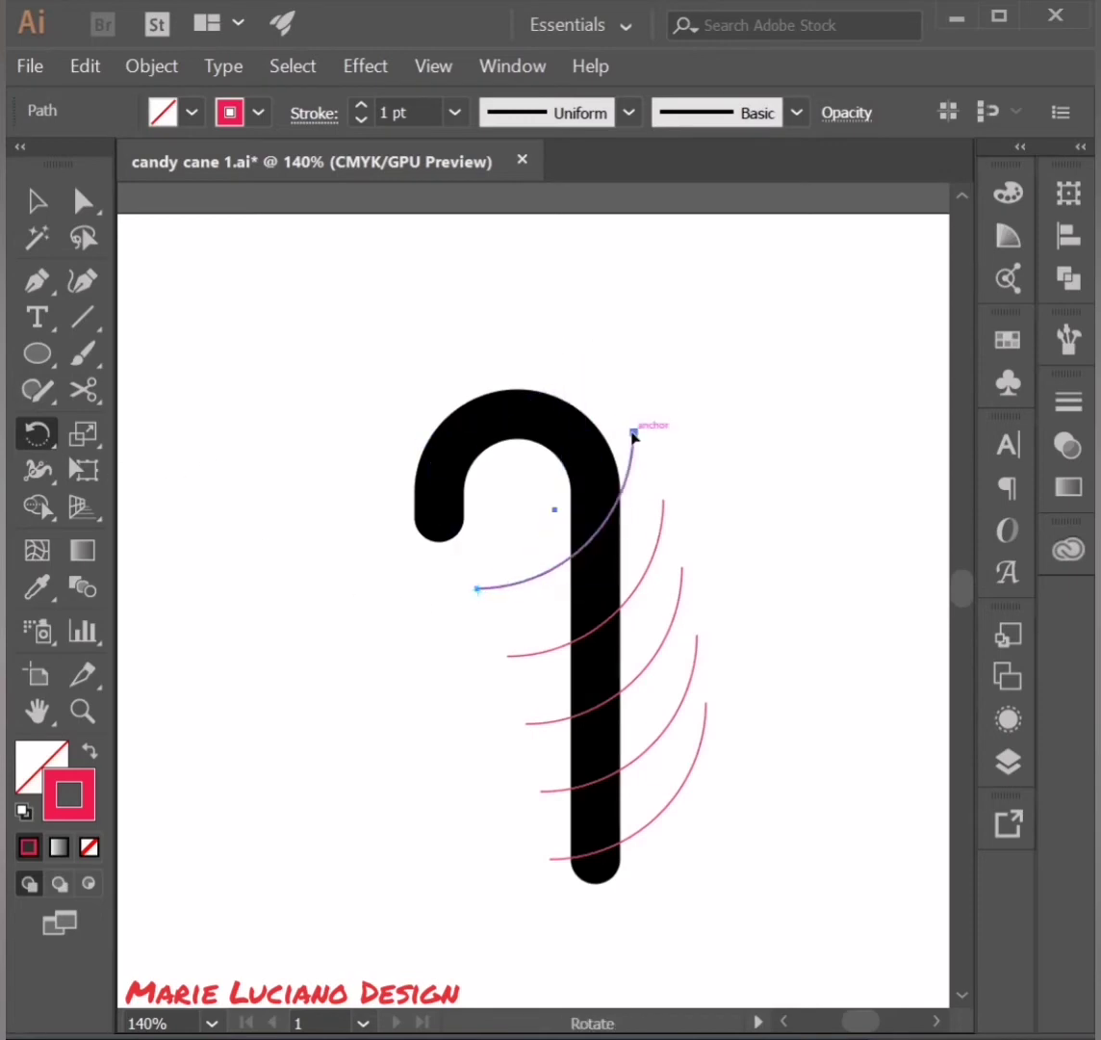
mouse_move(634, 436)
mouse_down()
mouse_move(584, 327)
mouse_move(604, 329)
mouse_move(602, 289)
mouse_up()
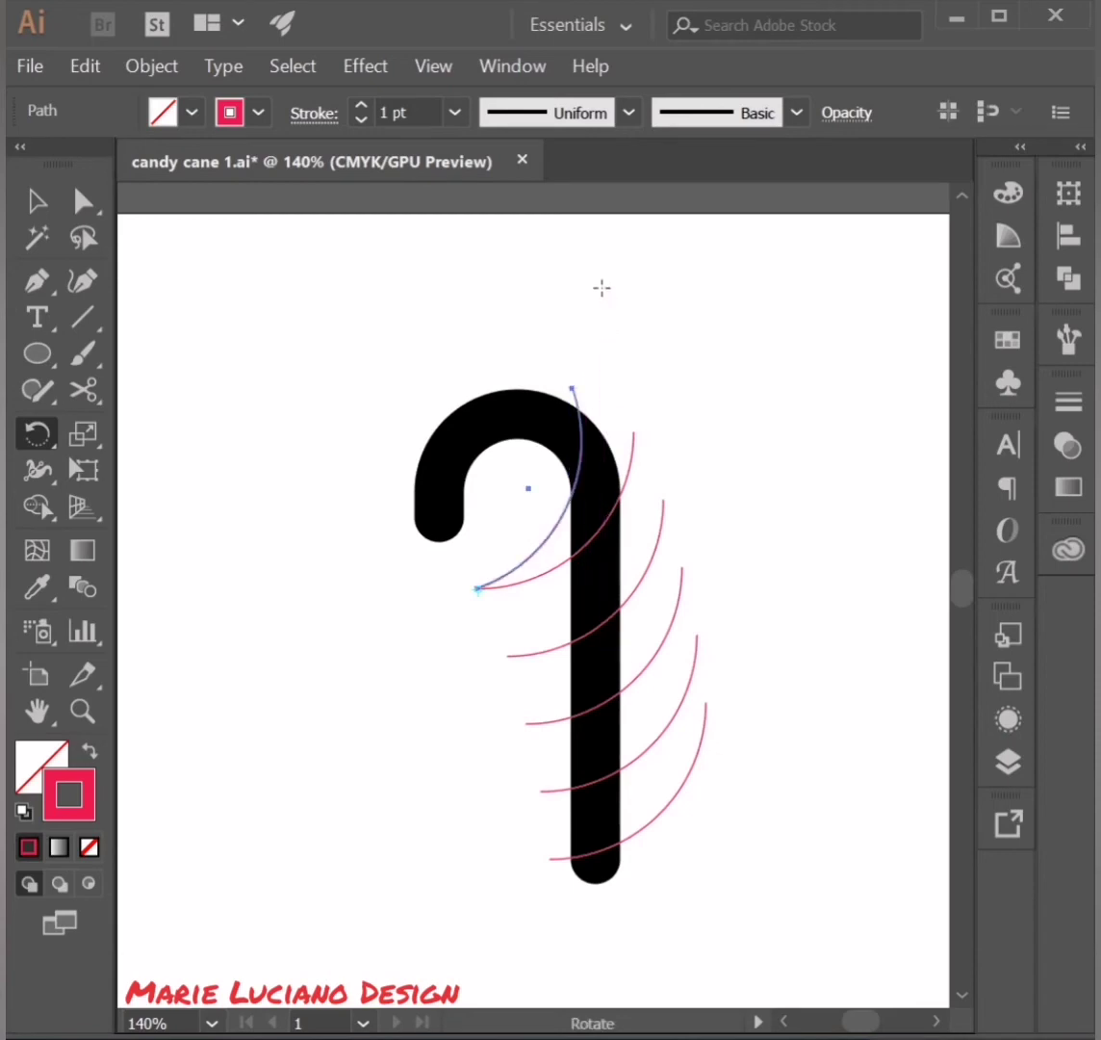
key(ctrl+d)
key(ctrl+d)
key(ctrl+d)
key(ctrl+d)
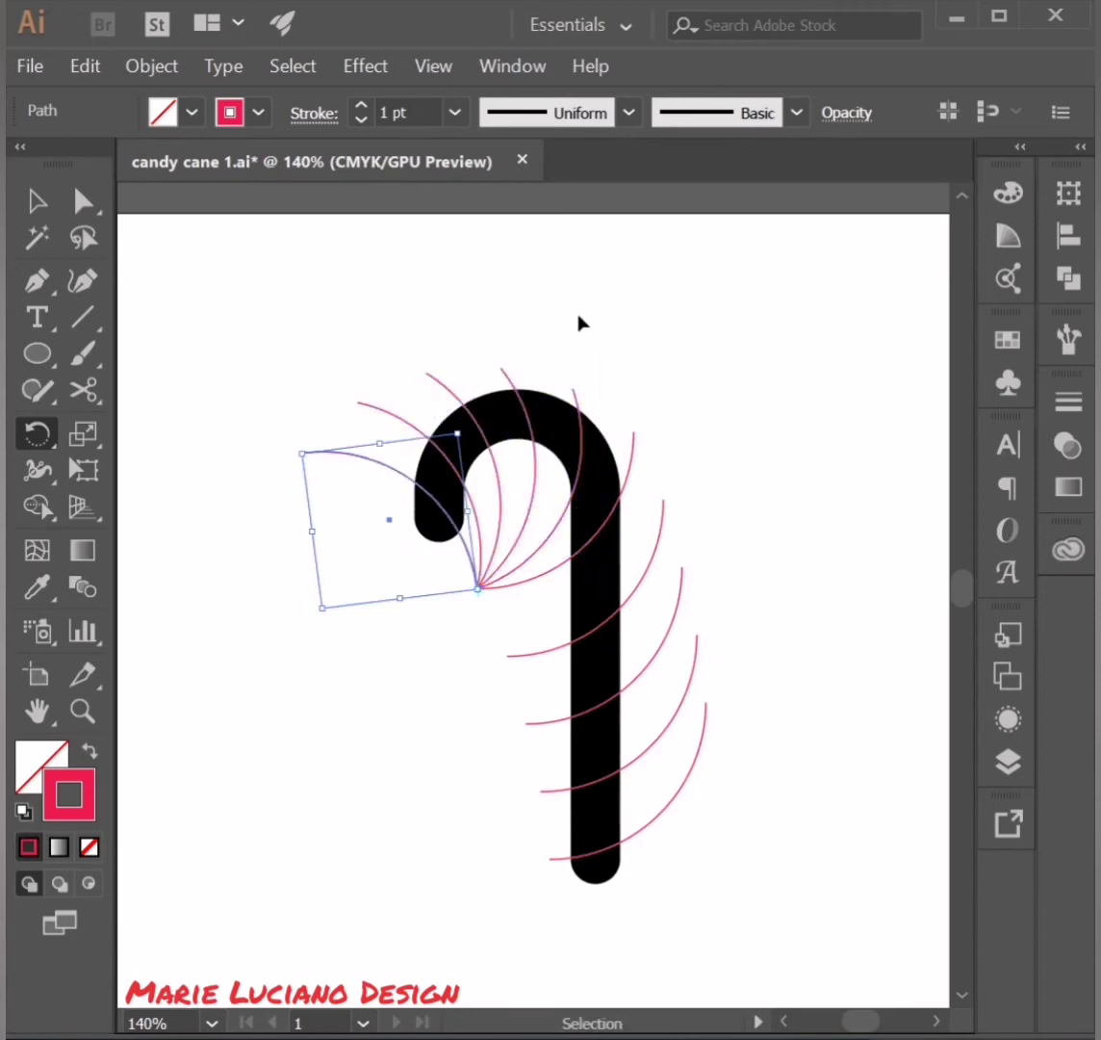
key(ctrl+z)
key(ctrl+z)
key(ctrl+z)
key(v)
- Enlarge the top arc slightly and fan rotated copies of it around the hook
click(580, 322)
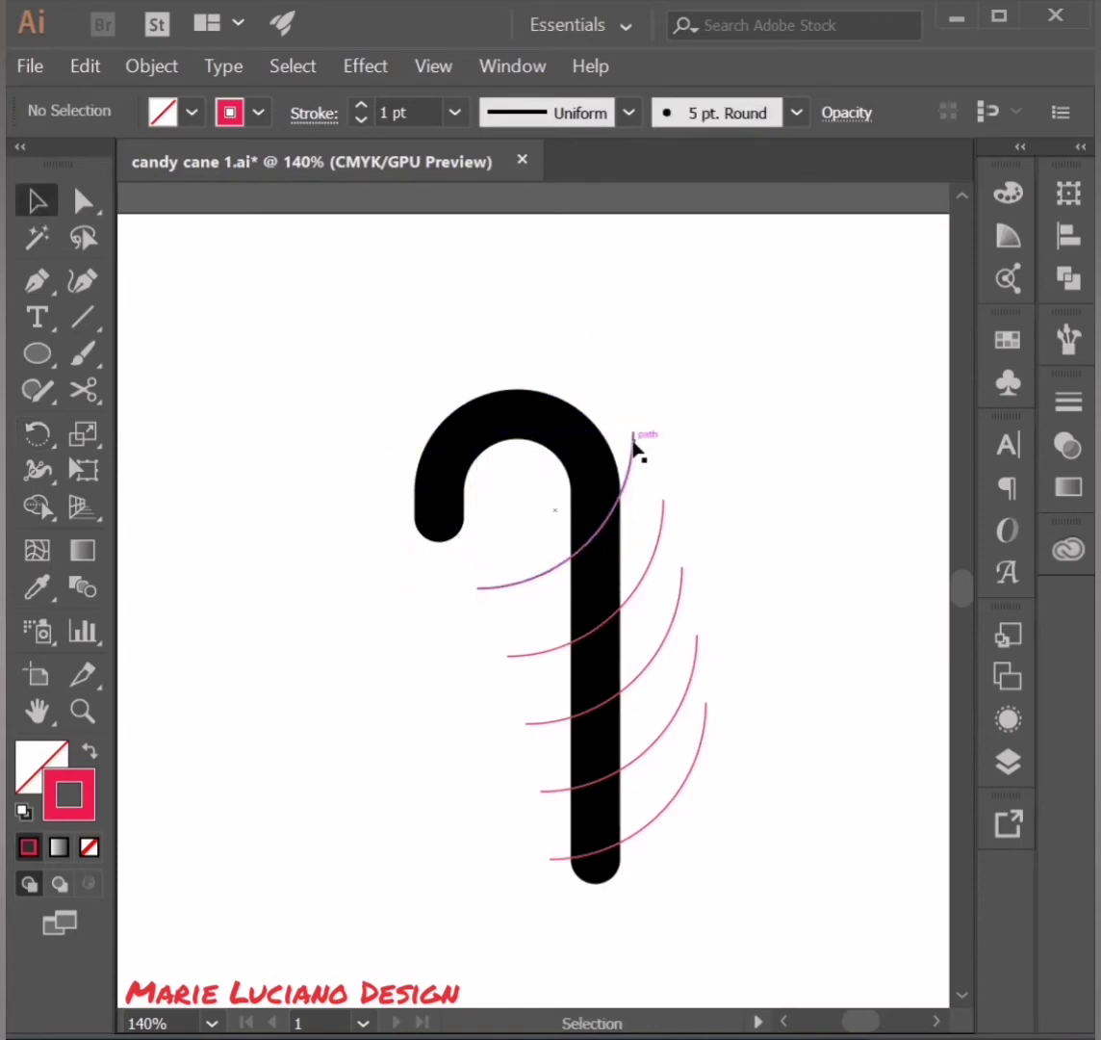
click(636, 435)
mouse_move(636, 435)
mouse_down()
mouse_move(652, 407)
mouse_move(642, 465)
mouse_move(683, 462)
mouse_up()
click(559, 559)
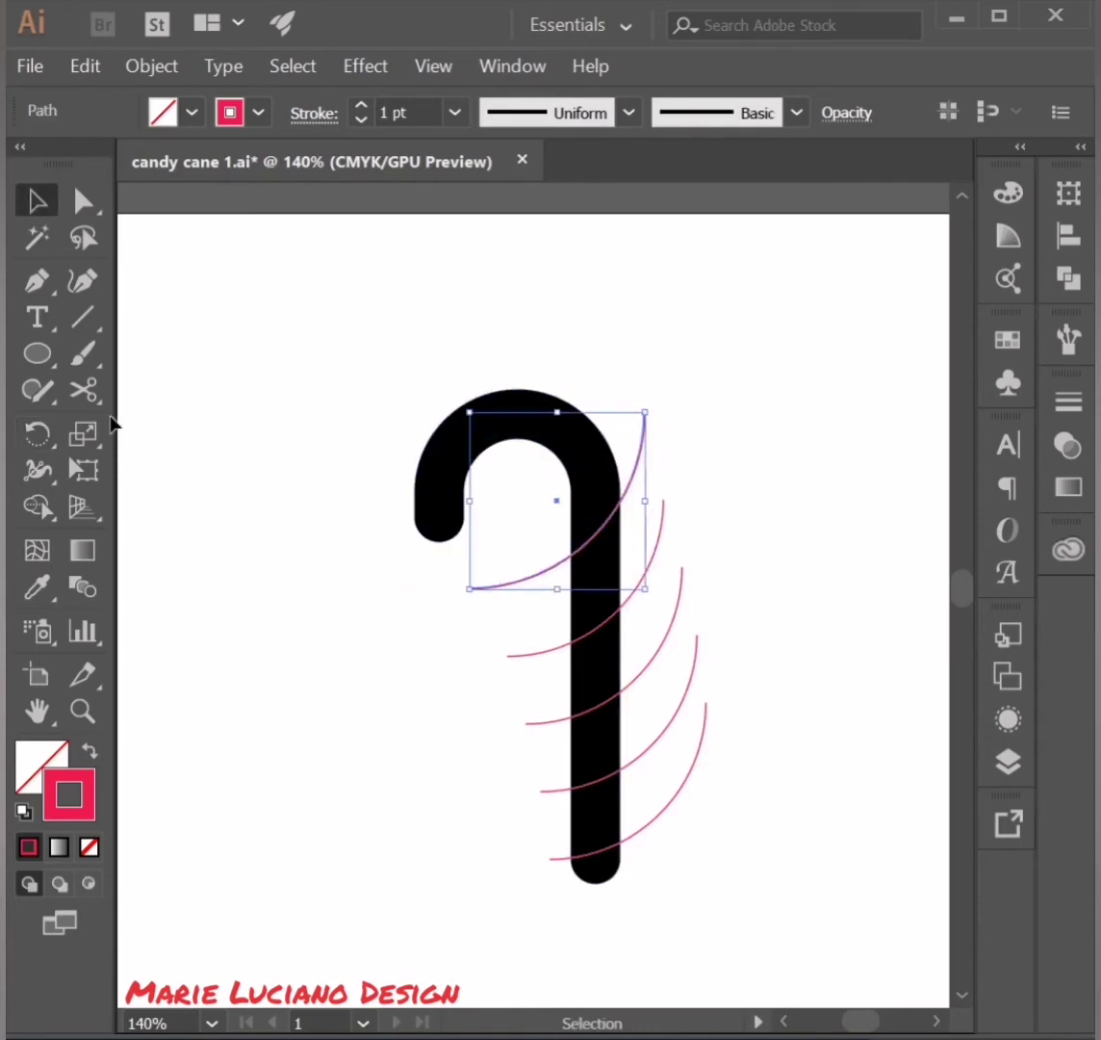
click(37, 433)
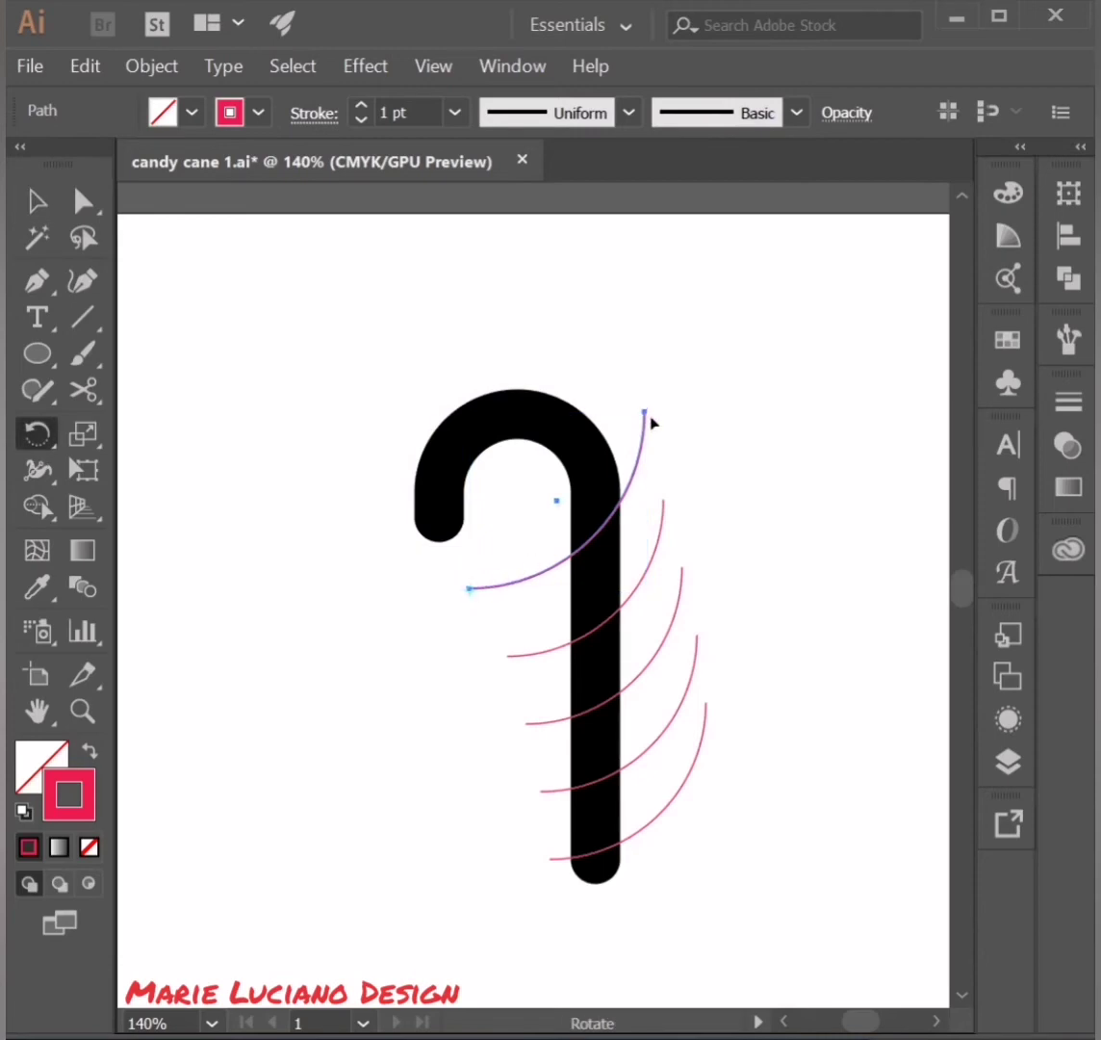
drag(651, 421, 560, 311)
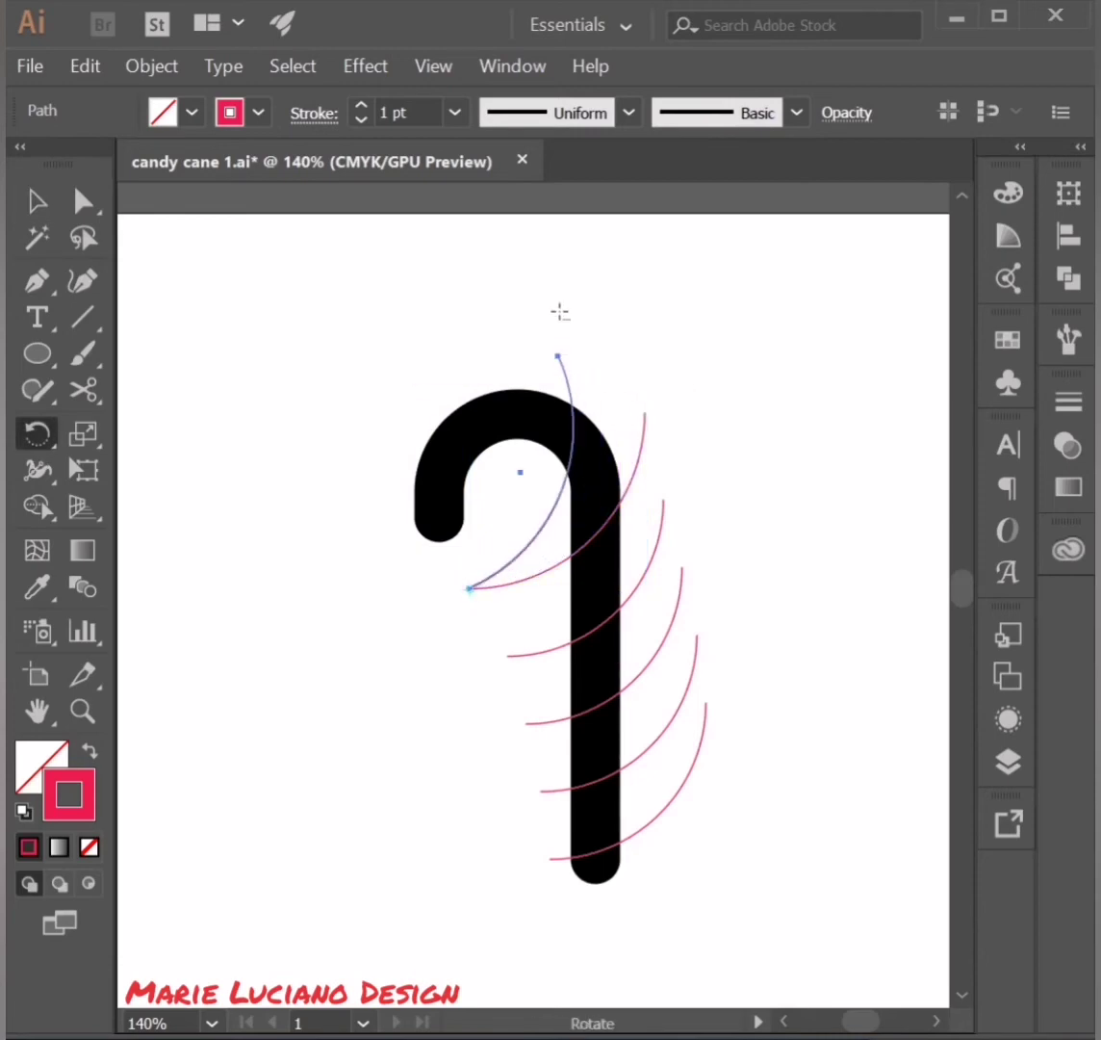
key(ctrl+d)
key(ctrl+d)
key(ctrl+d)
key(ctrl+shift+a)
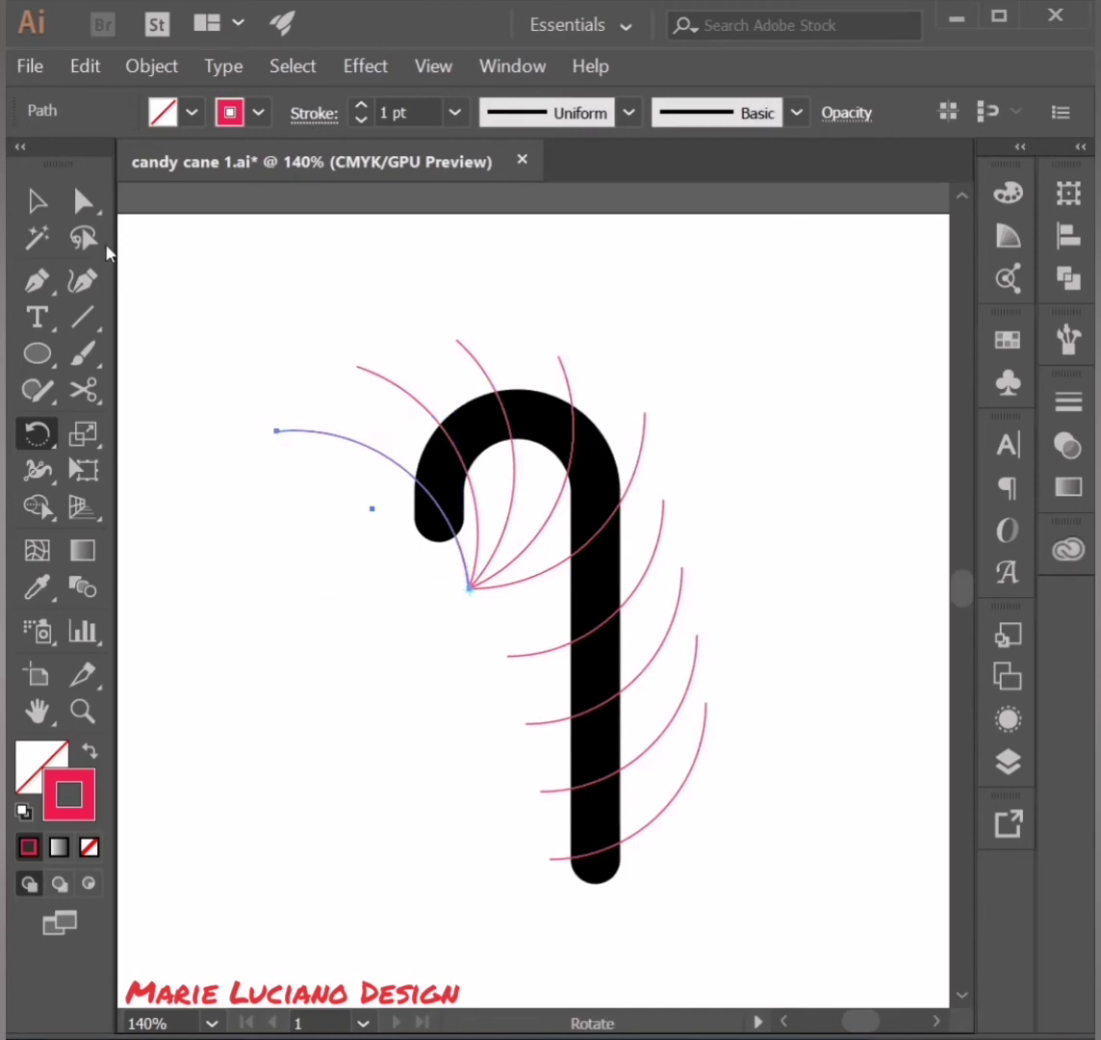
click(36, 200)
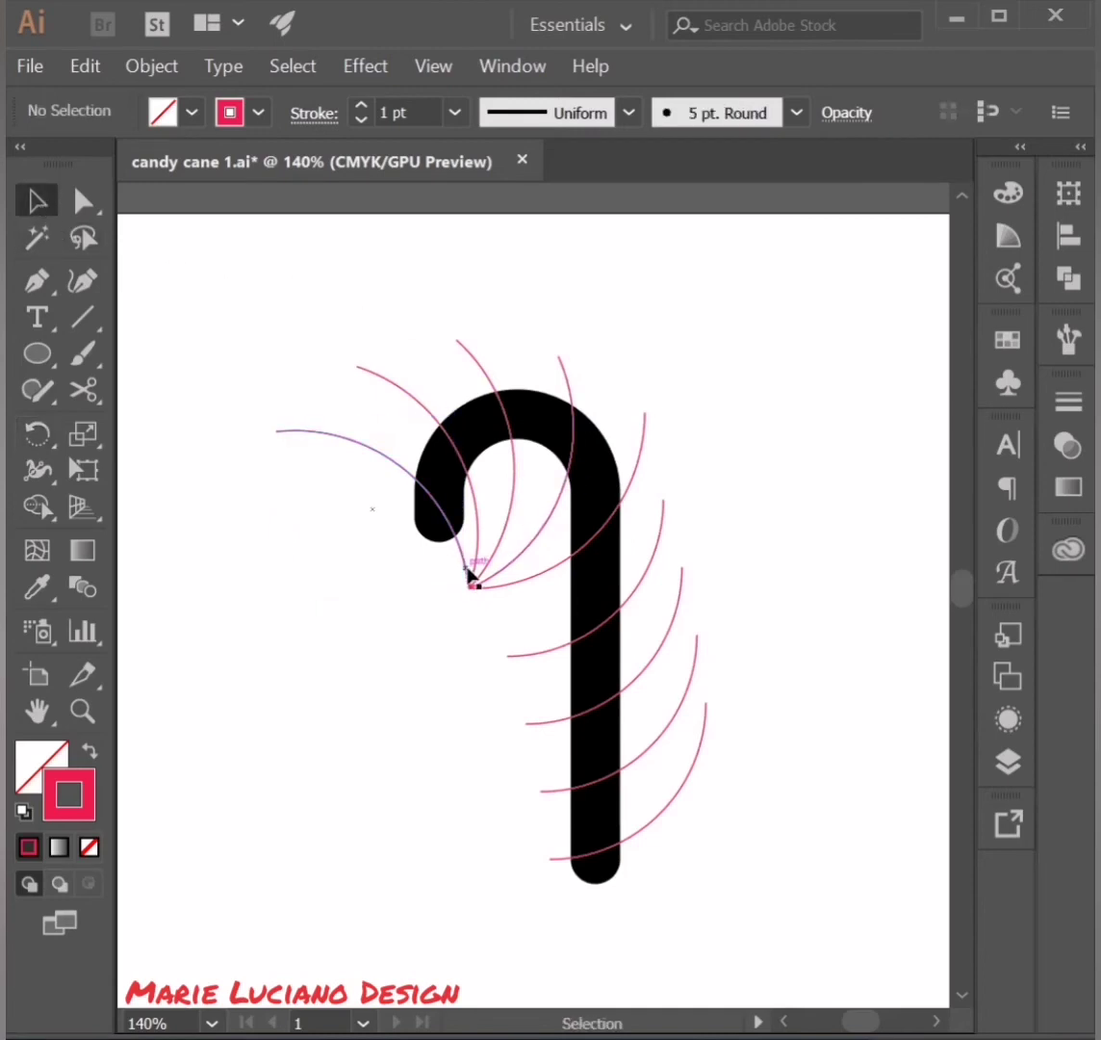
- Shift and rotate the arc fan, then rotate and nudge the leftmost arc into place
drag(439, 580, 555, 551)
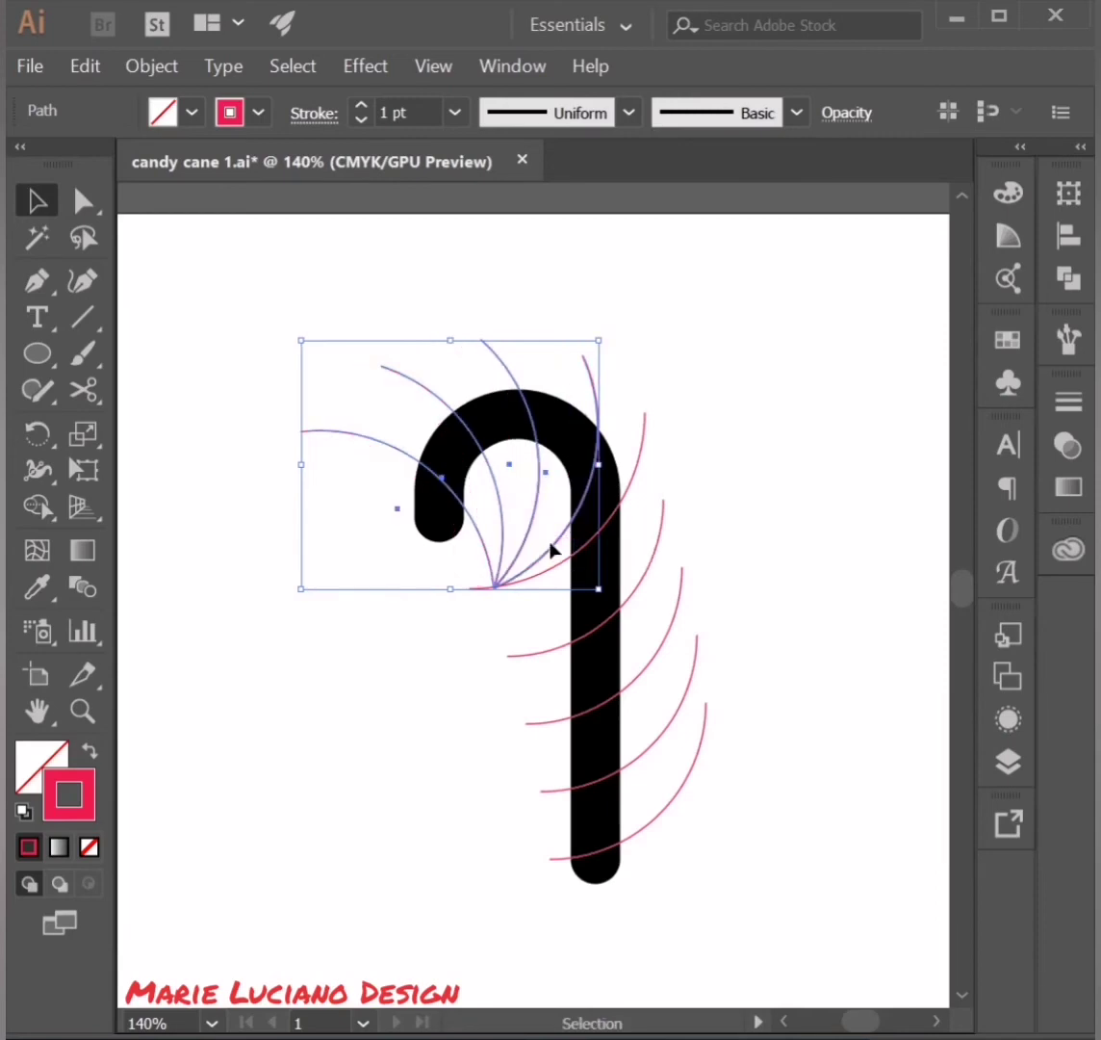
mouse_move(614, 330)
mouse_down()
mouse_move(583, 315)
mouse_move(570, 356)
mouse_move(614, 374)
mouse_up()
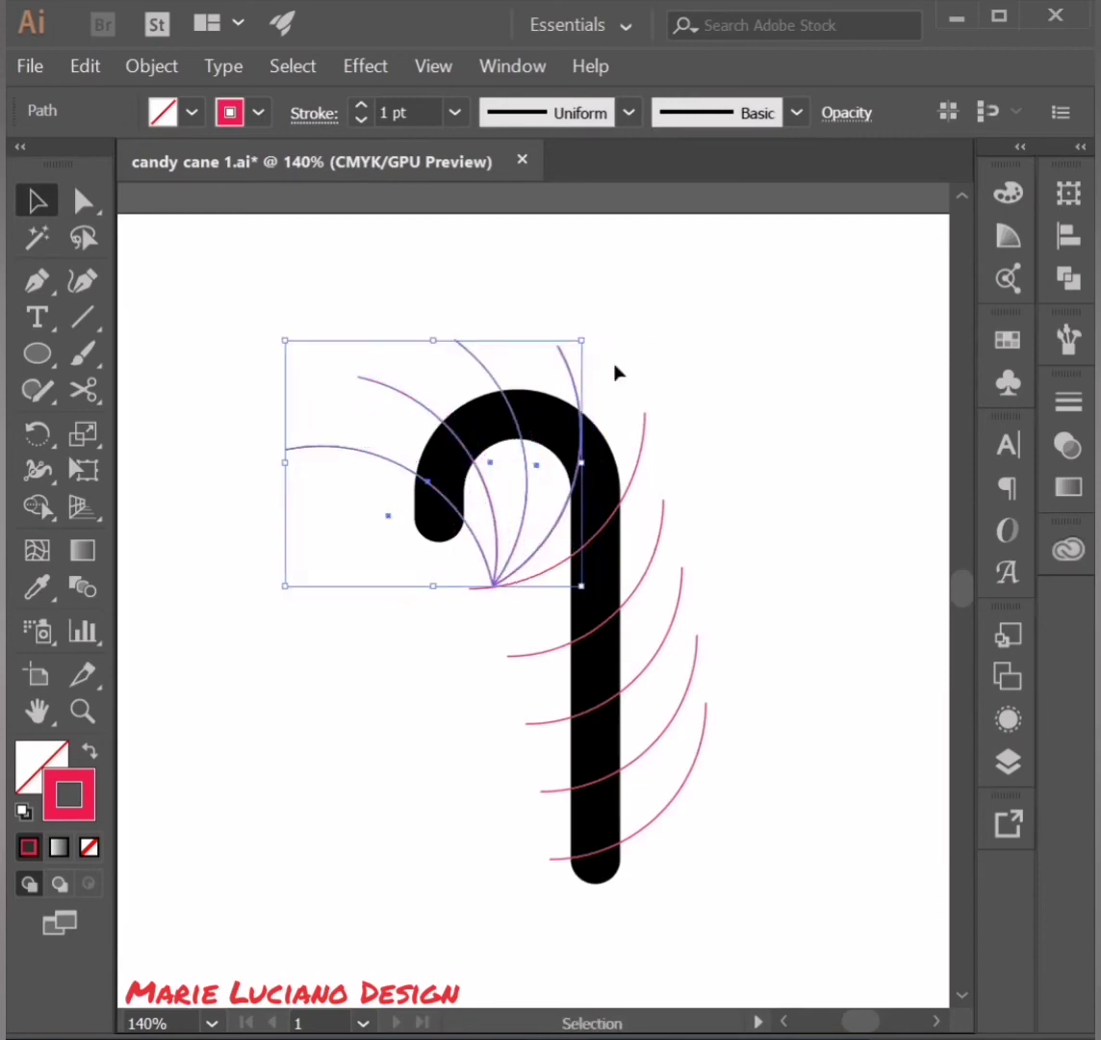
click(708, 391)
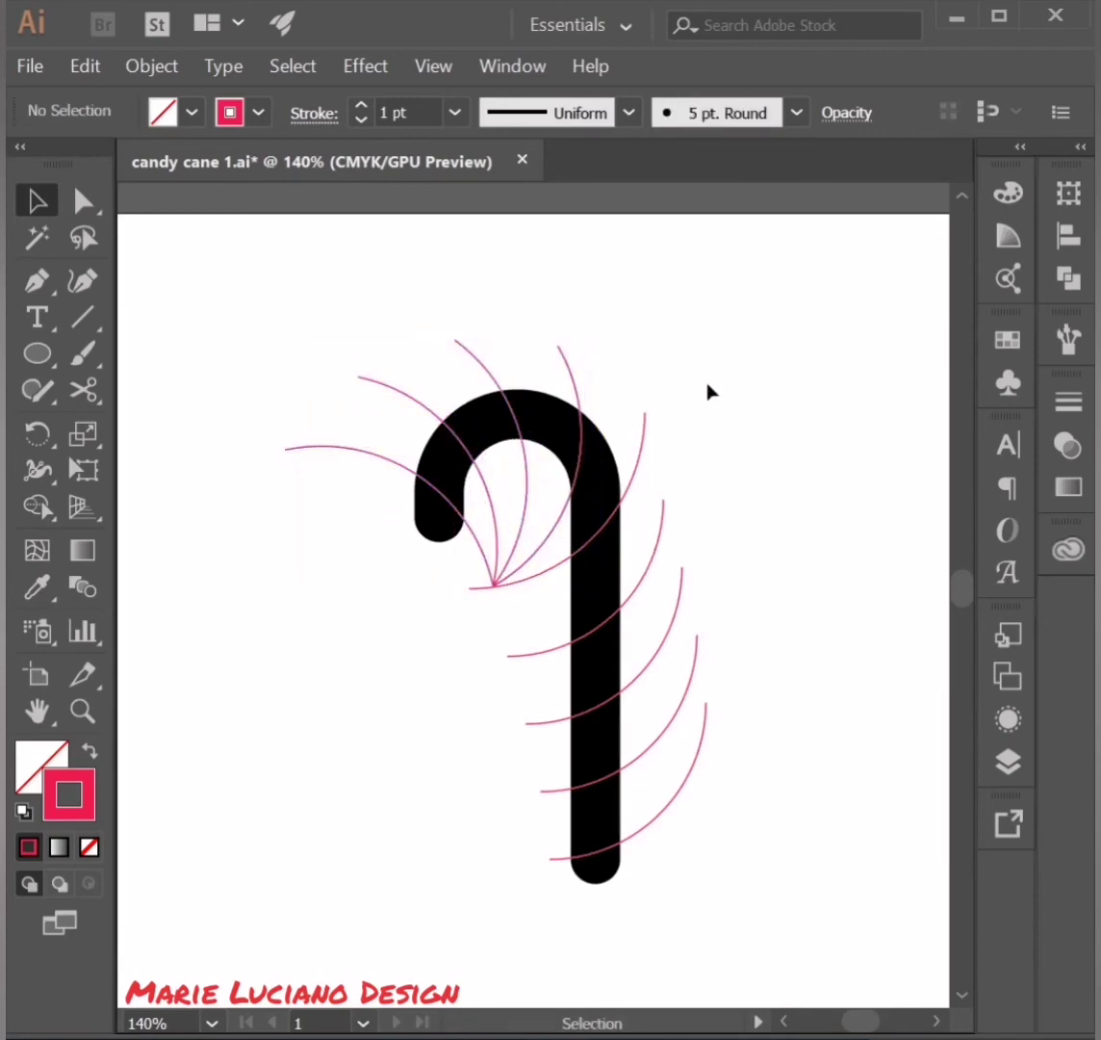
click(323, 454)
drag(307, 632, 439, 627)
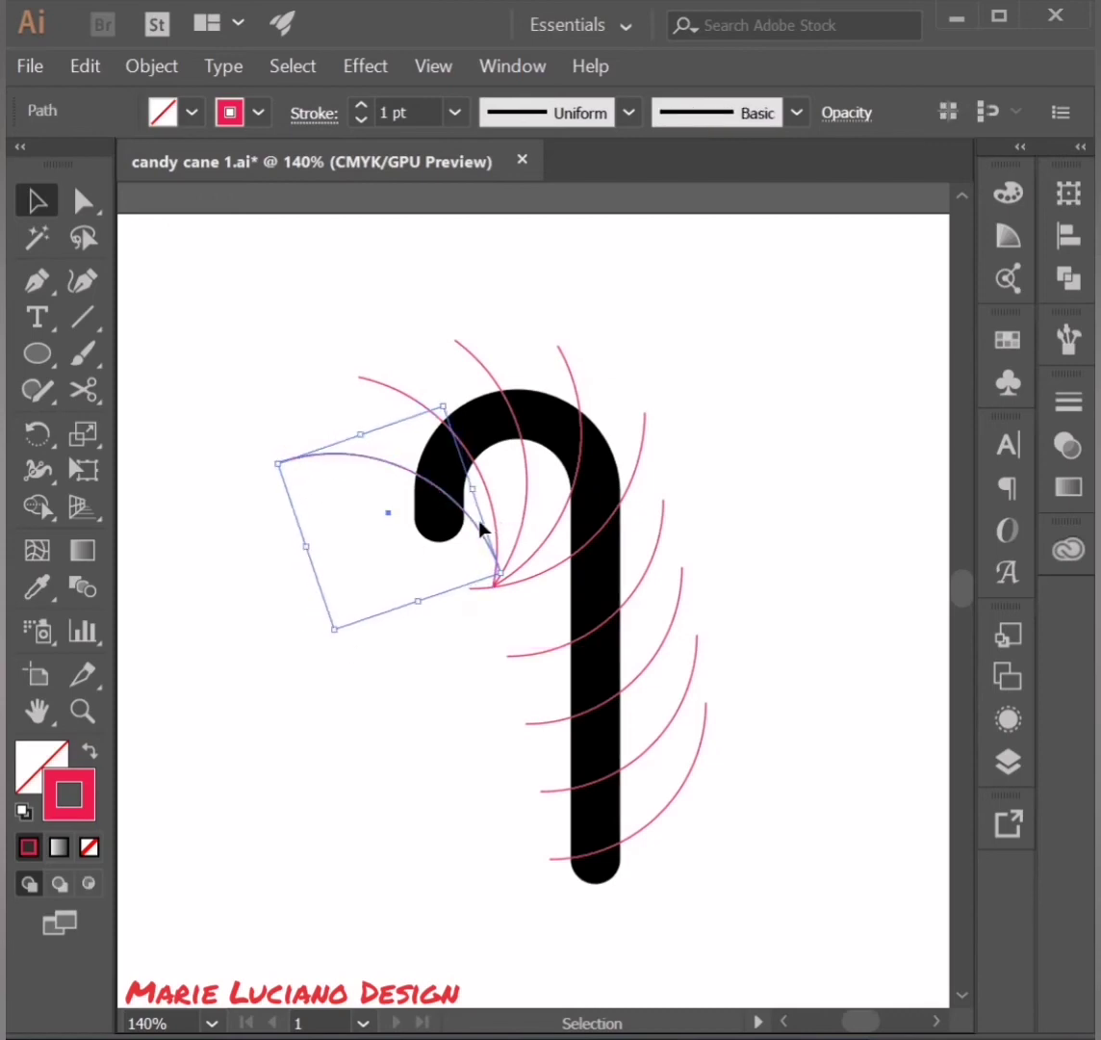
drag(479, 527, 480, 544)
click(449, 709)
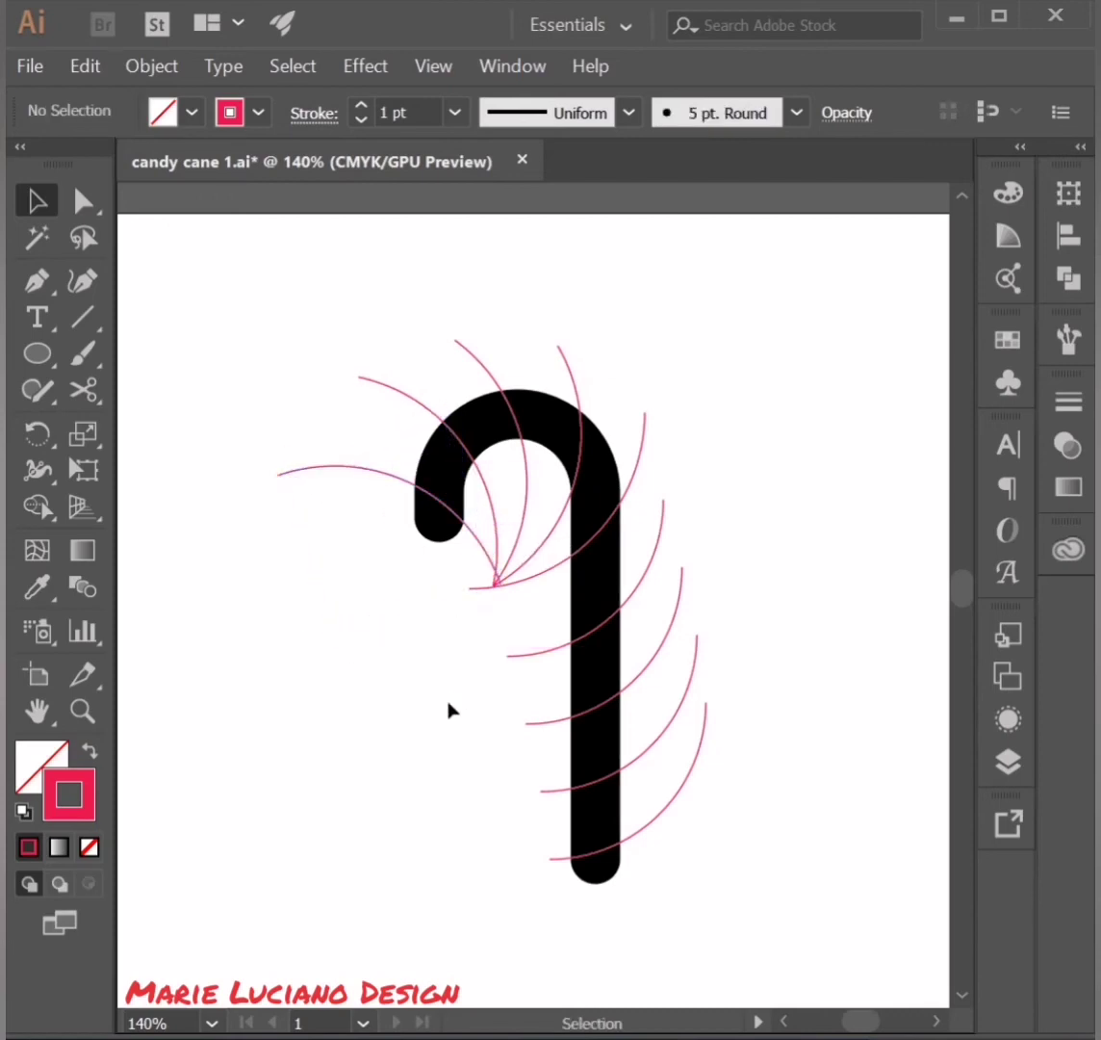
scroll(449, 710, up, 1)
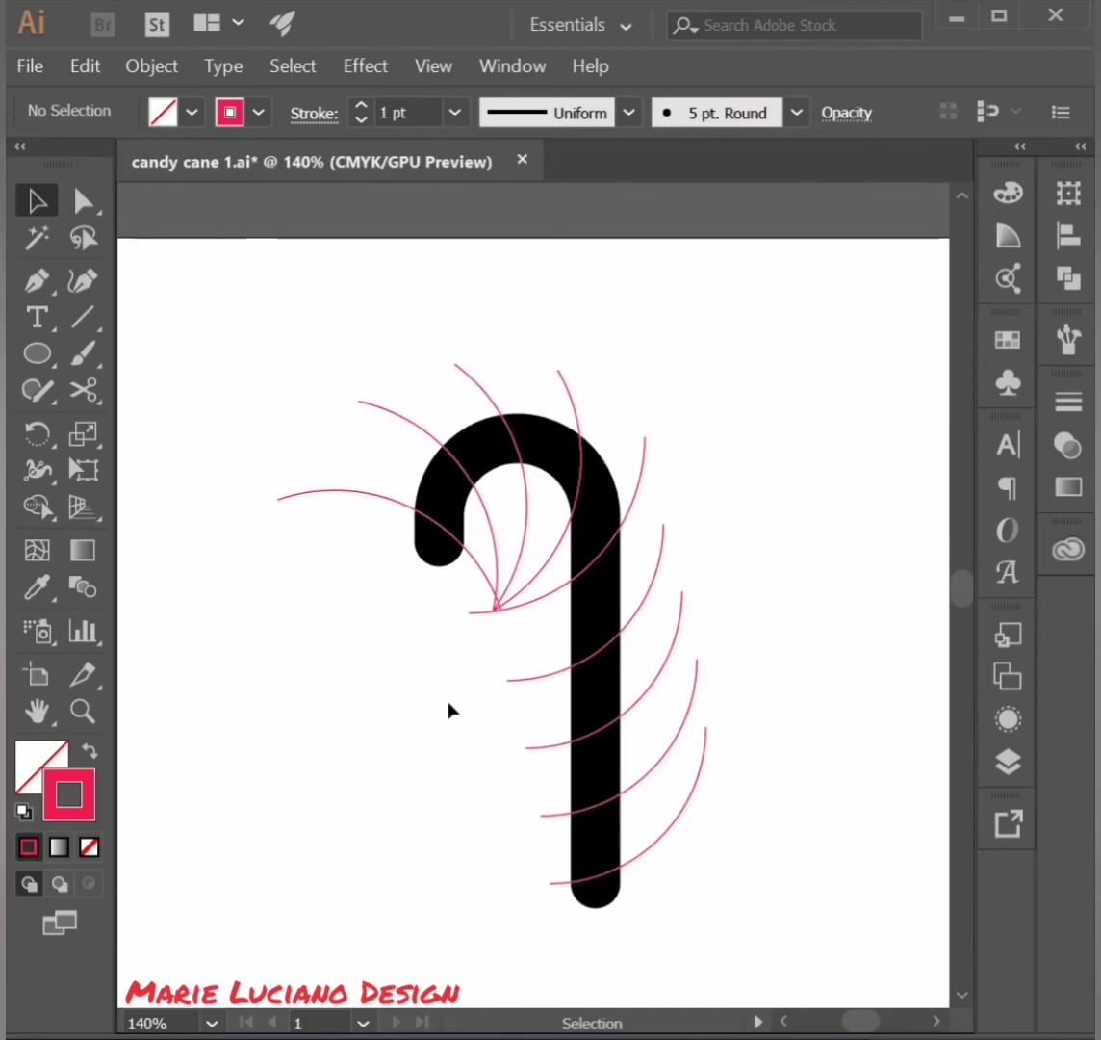
- With Shape Builder, remove arc pieces above the hook, inside its opening, and right of the shaft
drag(327, 370, 782, 871)
key(ctrl+equal)
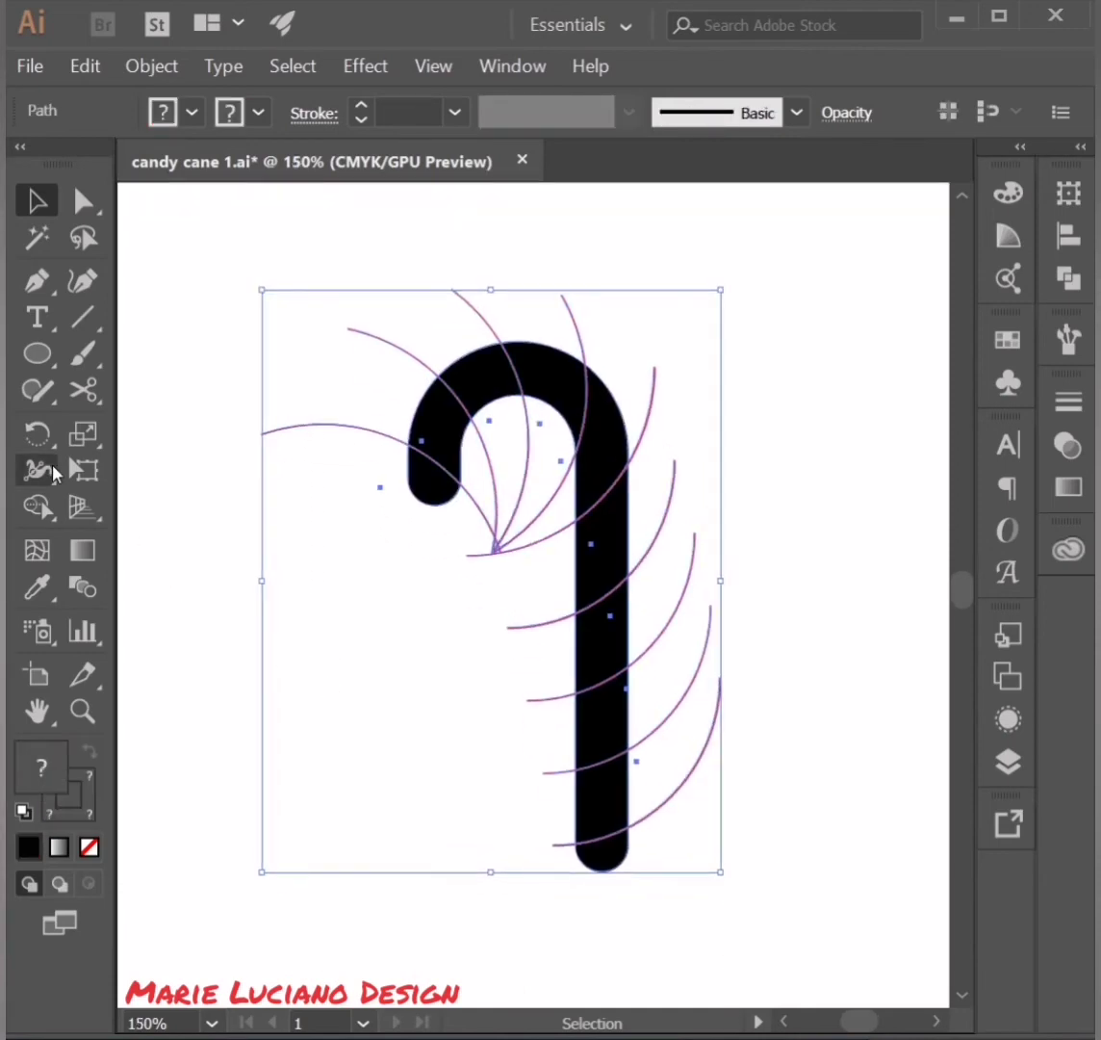
click(36, 504)
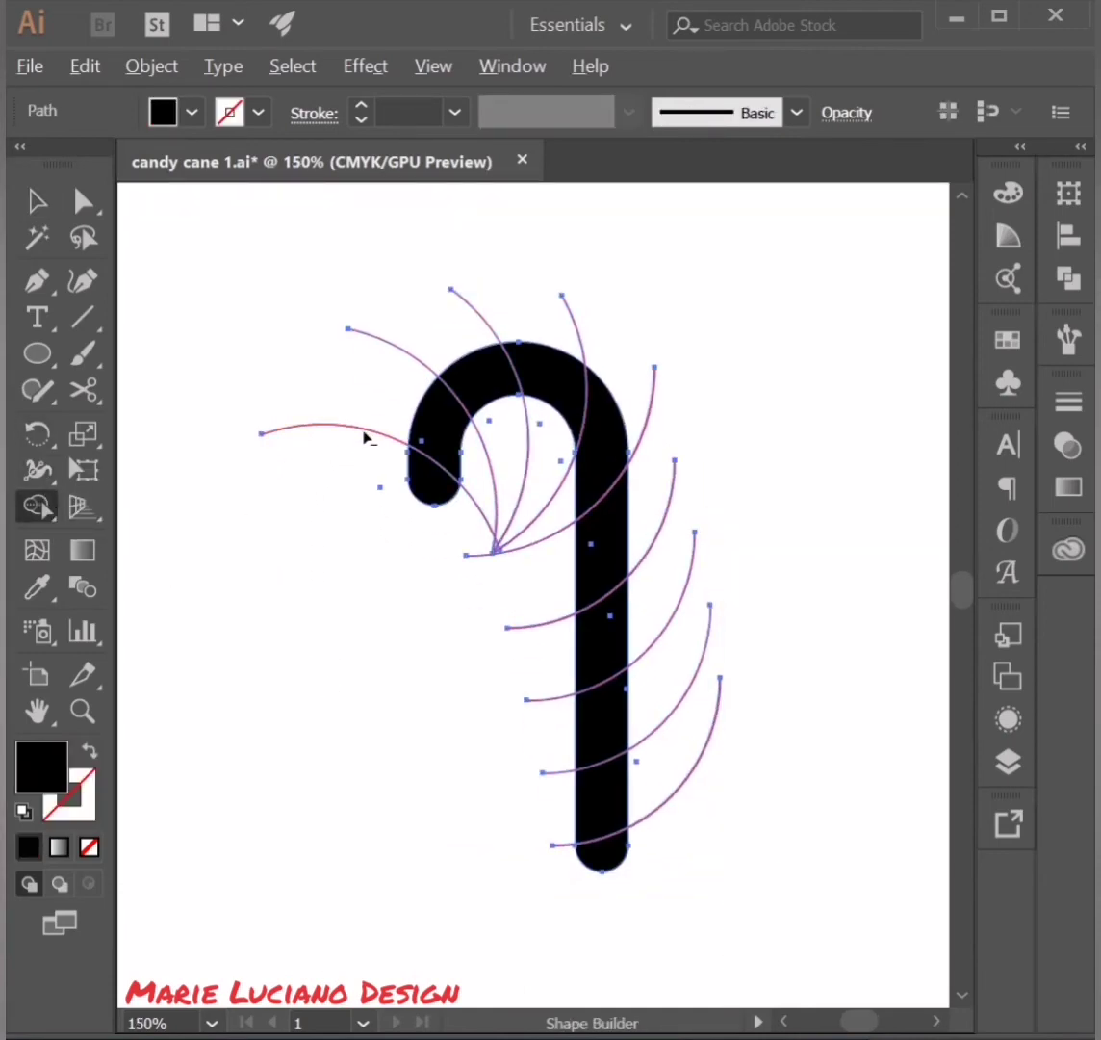
alt+click(364, 437)
alt+click(413, 364)
alt+click(487, 327)
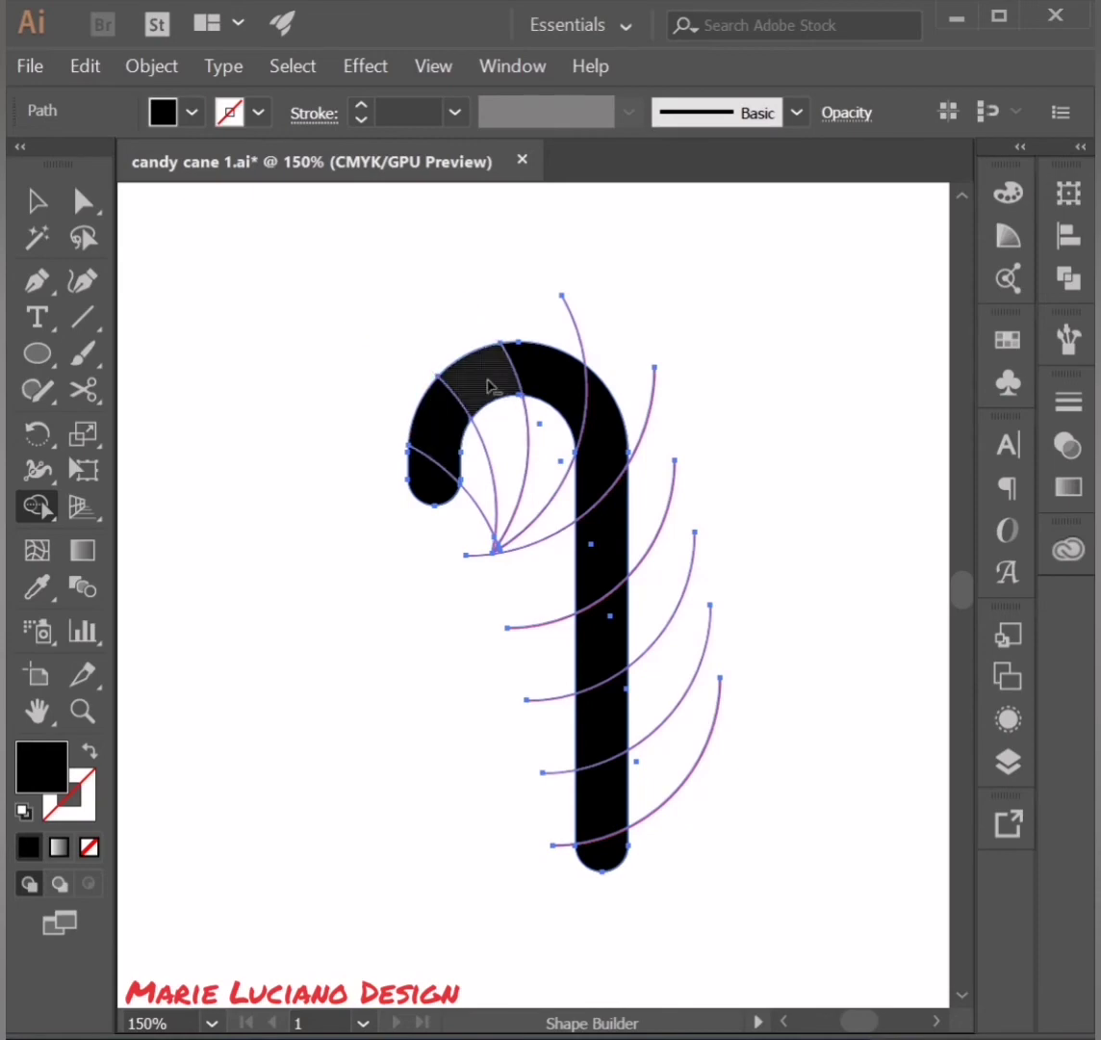
alt+click(521, 500)
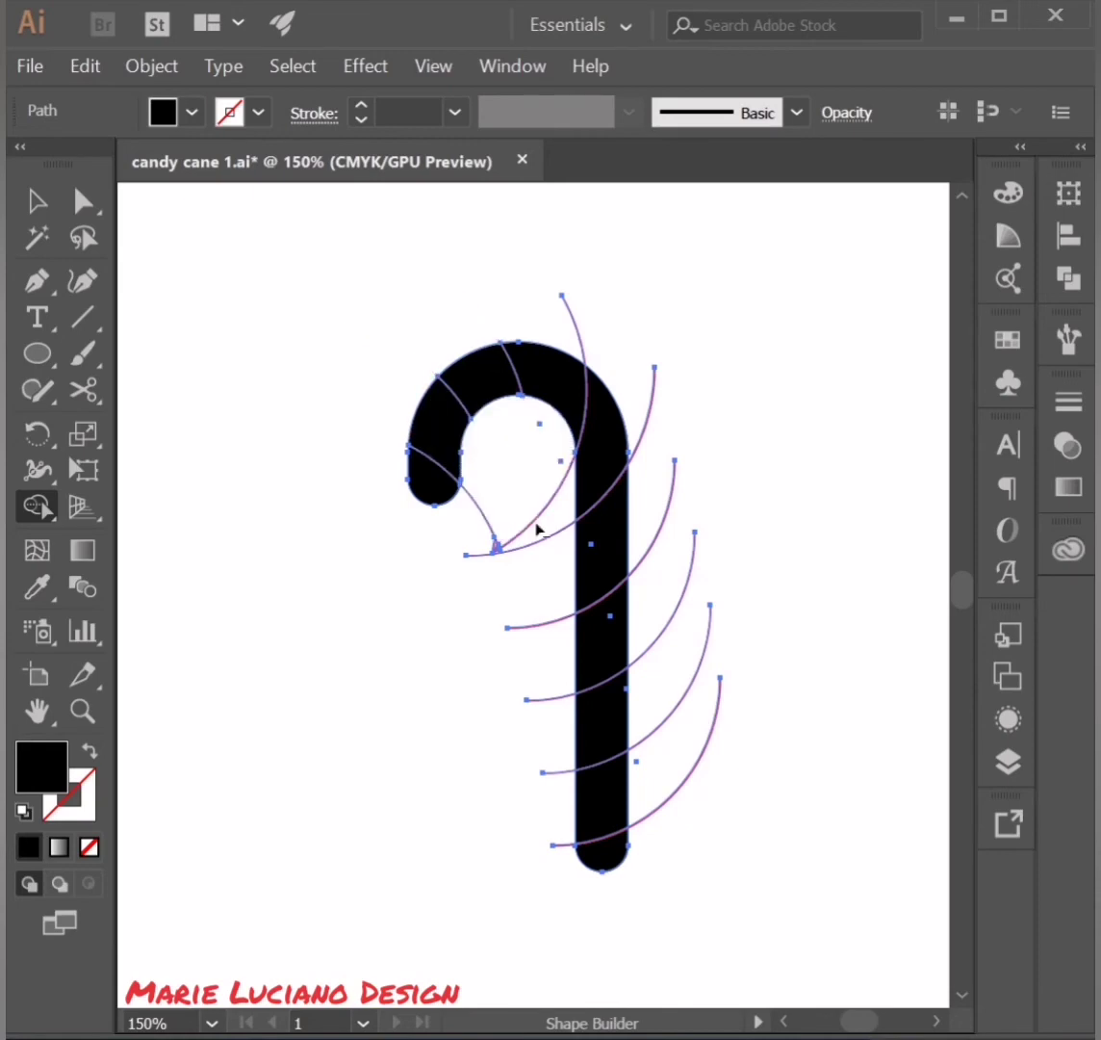
alt+click(664, 519)
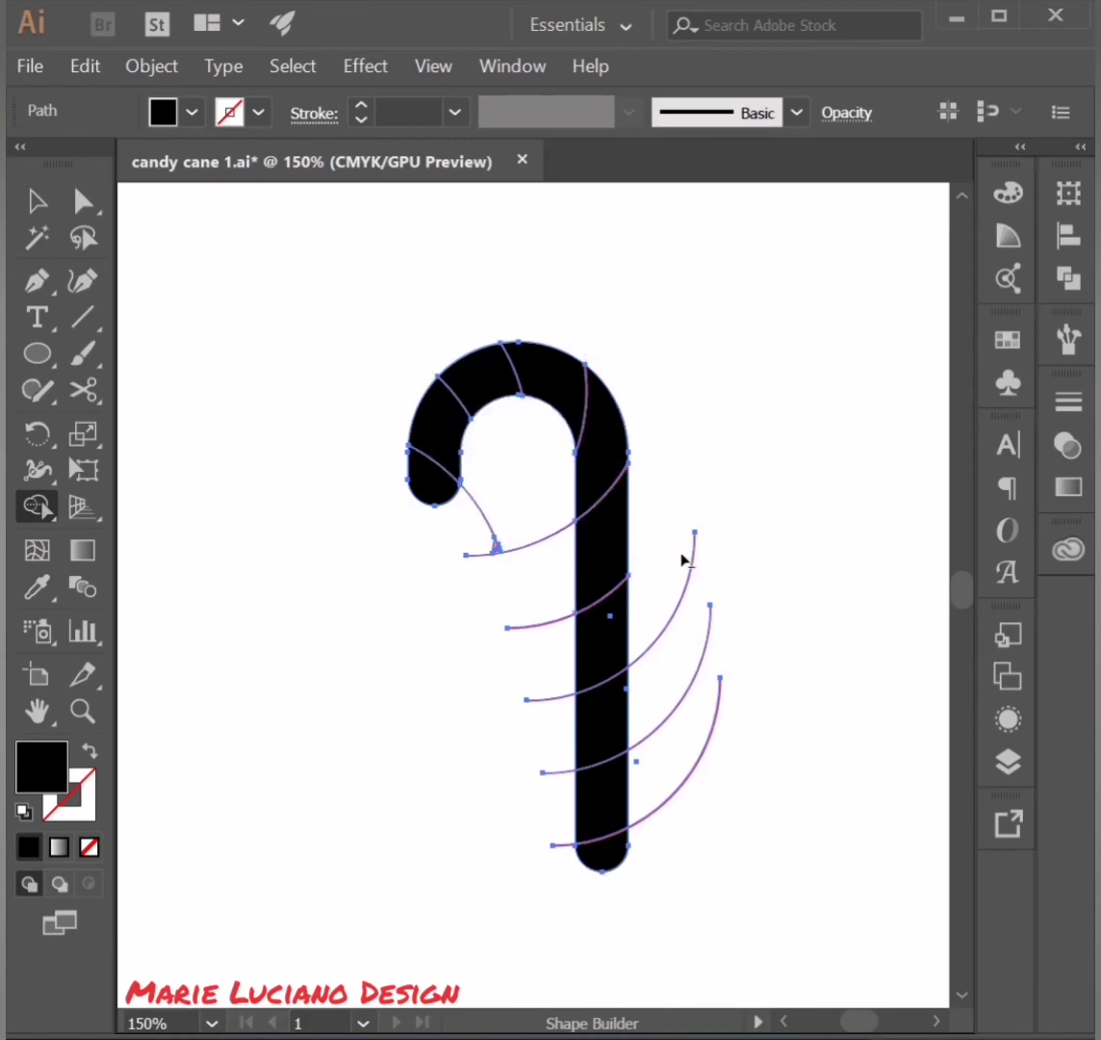
alt+click(681, 606)
alt+click(691, 683)
alt+click(699, 768)
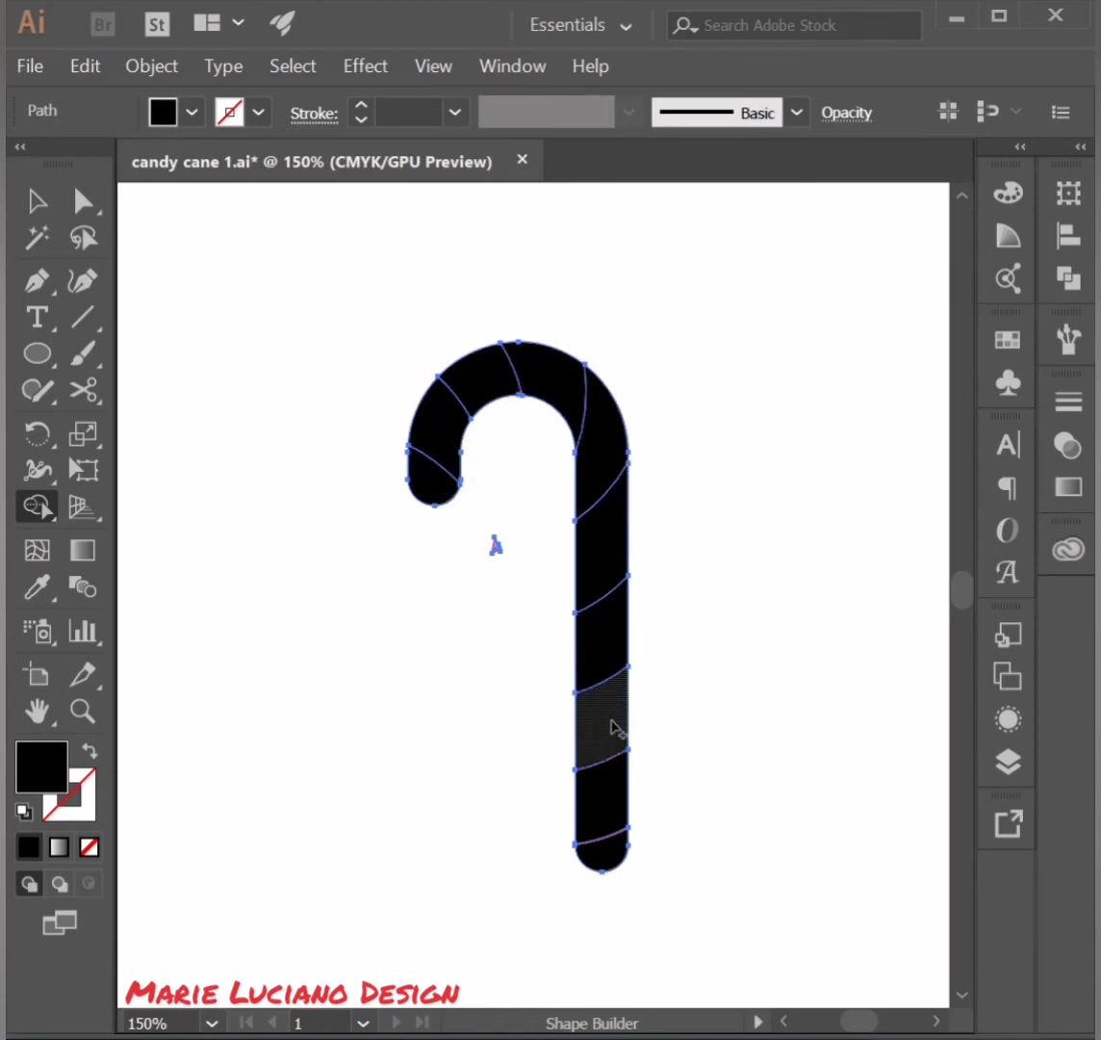
- Give all cane pieces the default white fill and black outline
key(a)
click(426, 477)
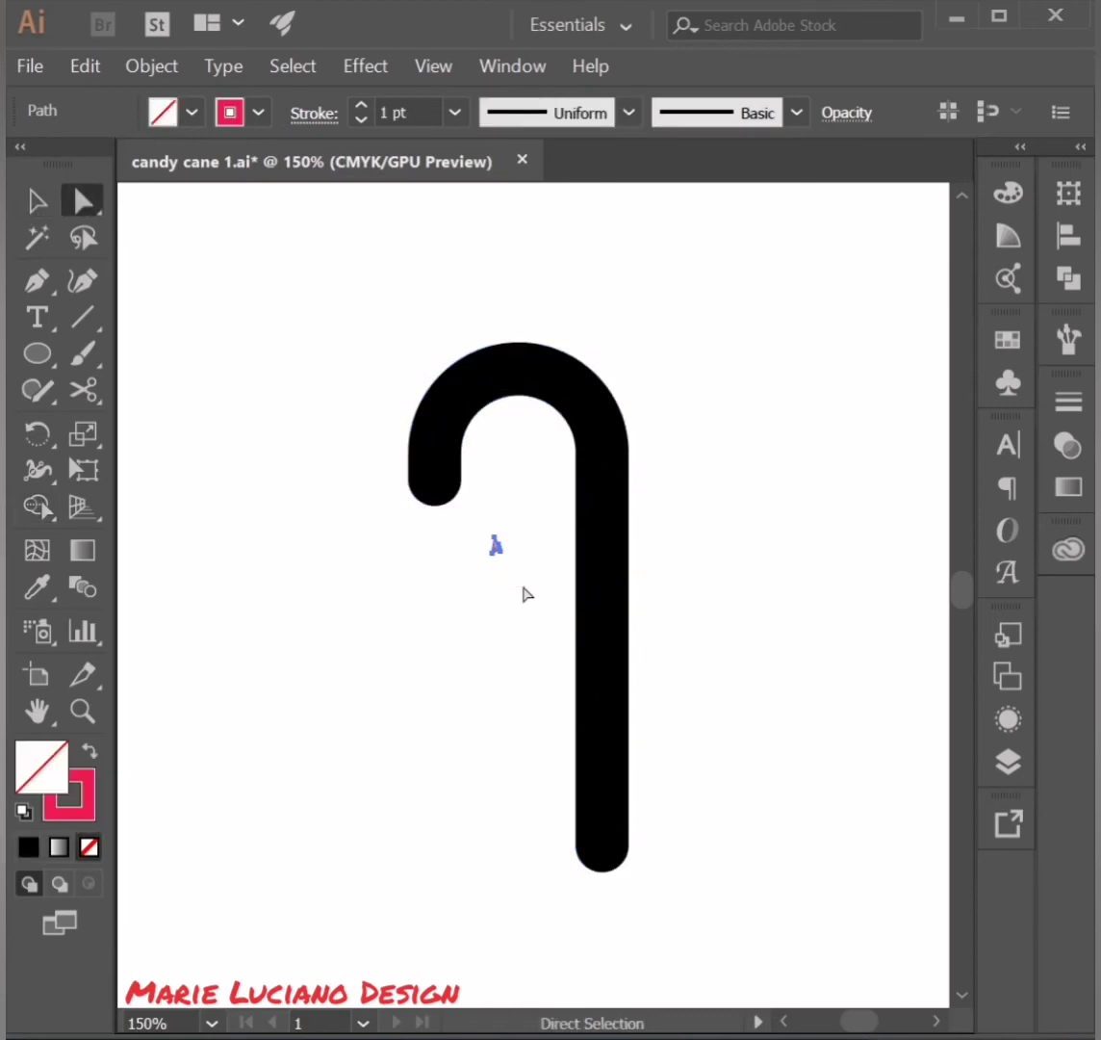
click(526, 594)
key(v)
click(445, 460)
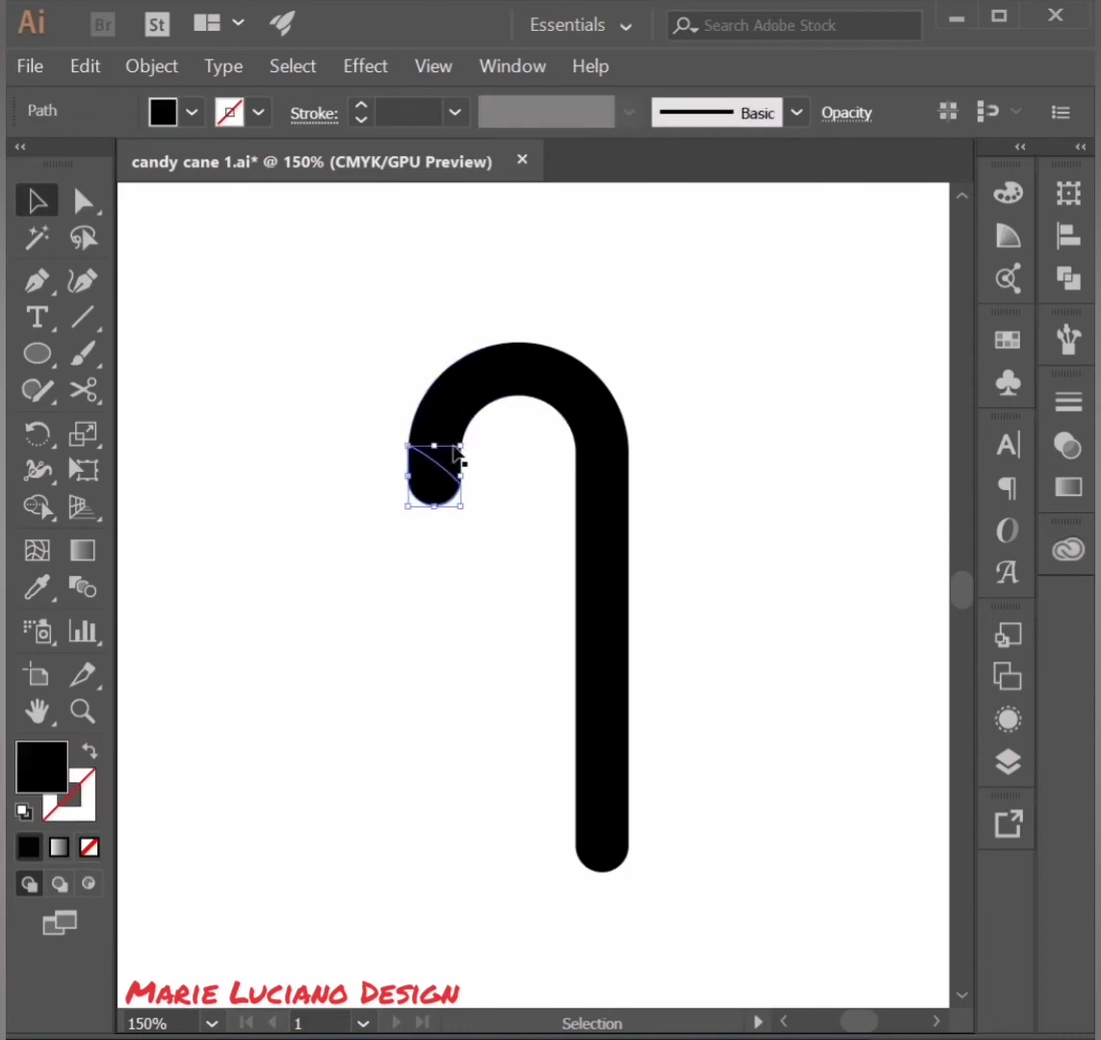
shift+click(486, 390)
shift+click(602, 430)
shift+click(605, 539)
shift+click(610, 644)
shift+click(604, 727)
shift+click(604, 804)
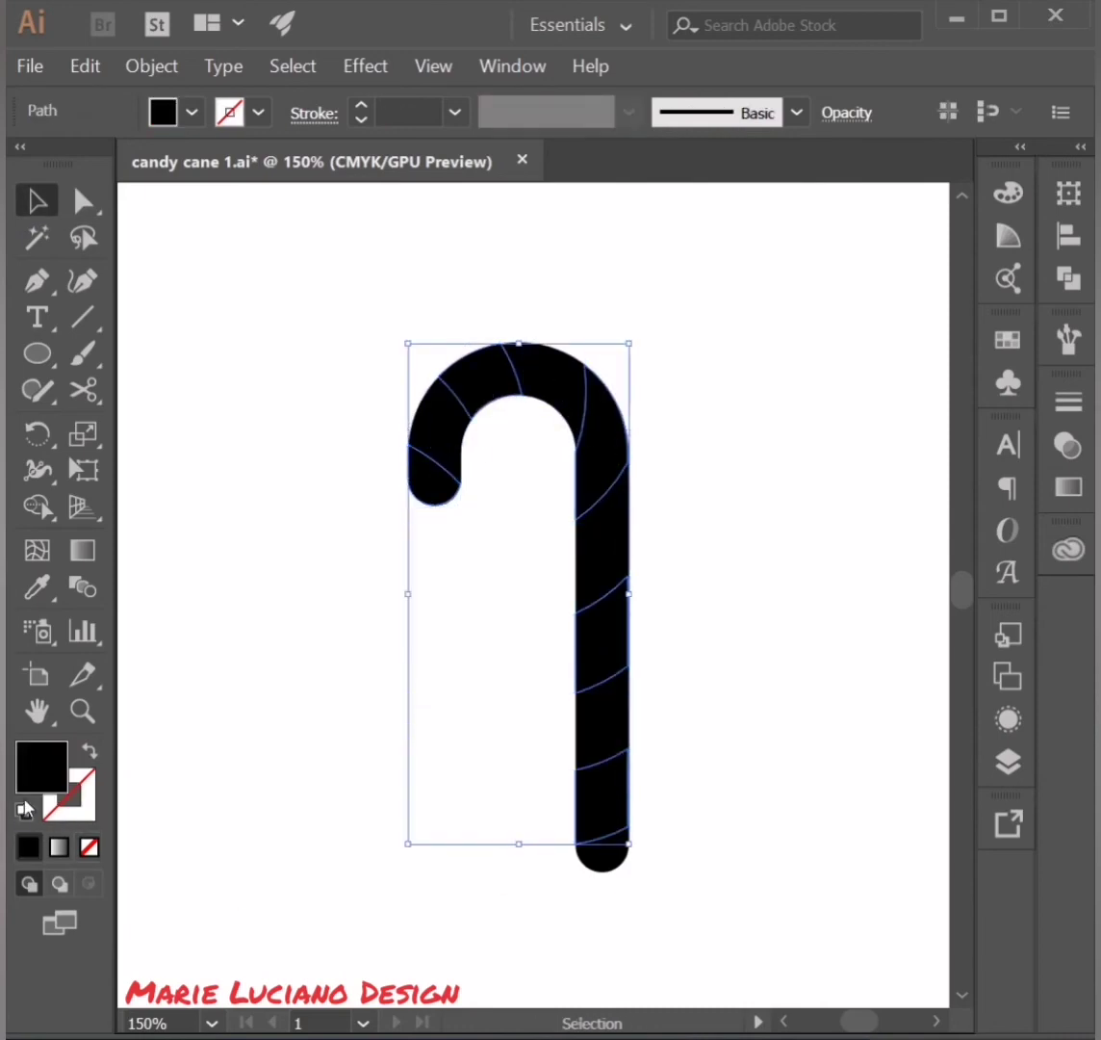
click(24, 809)
- Fill the alternating stripe pieces on the hook and shaft with red ff0049
click(443, 669)
click(455, 422)
shift+click(486, 376)
shift+click(544, 376)
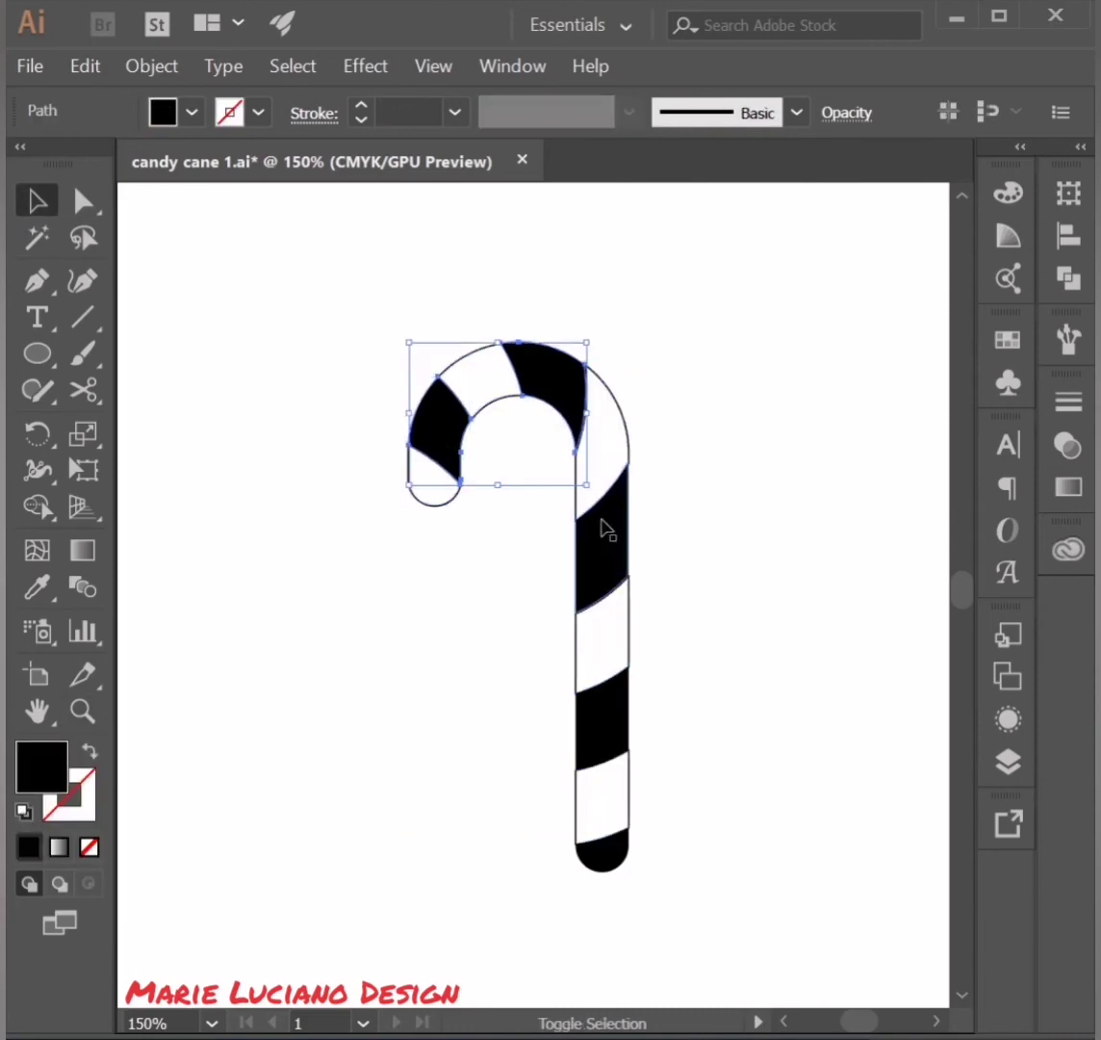
shift+click(606, 529)
shift+click(607, 640)
shift+click(608, 742)
shift+click(604, 828)
click(24, 809)
double_click(42, 767)
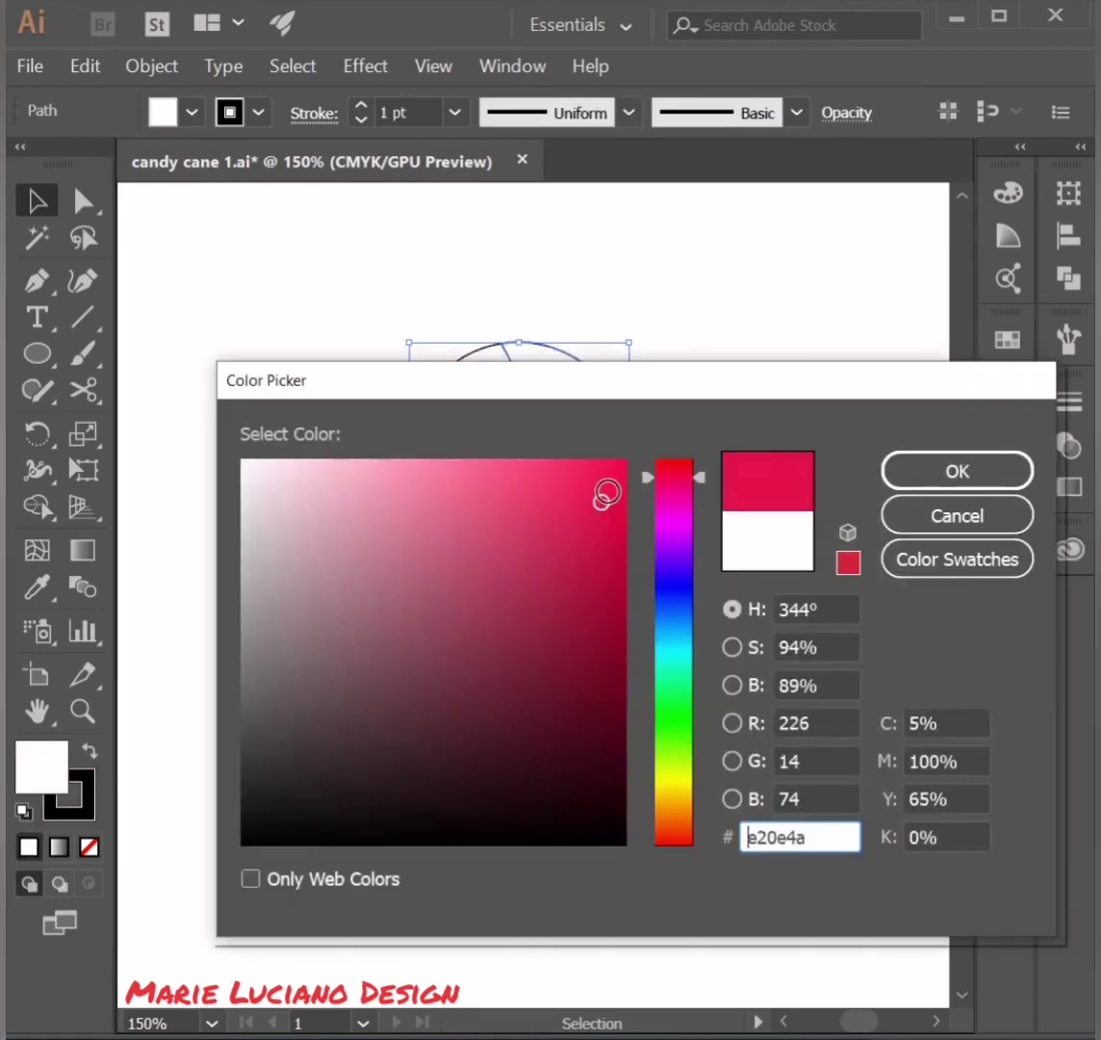
text(ff0049)
click(941, 469)
click(811, 566)
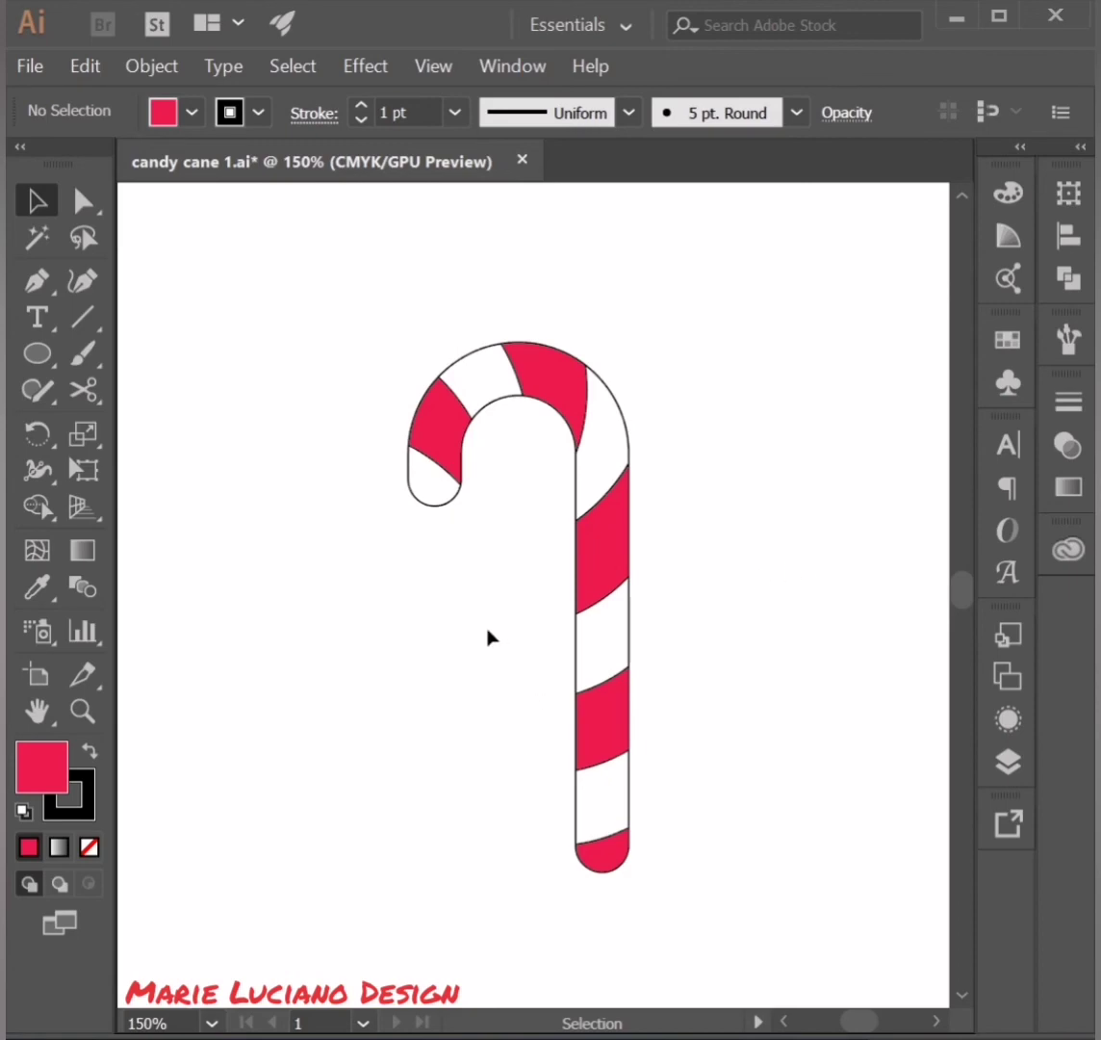
- Thicken the whole candy cane's outline to 2 pt
drag(345, 226, 710, 752)
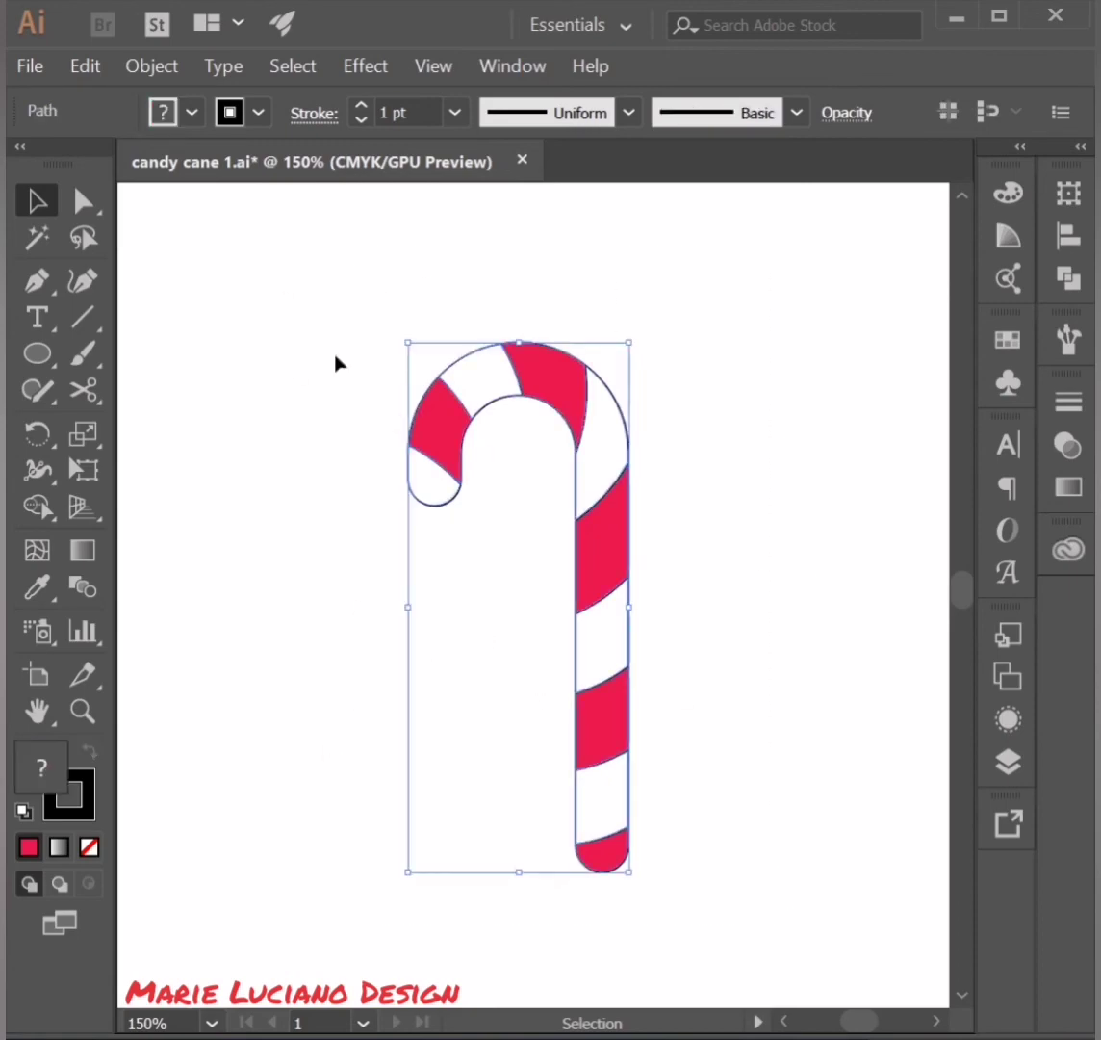
click(455, 113)
click(414, 250)
- Place a copy of the cane to its right and remove its outline
click(764, 391)
drag(630, 549, 796, 536)
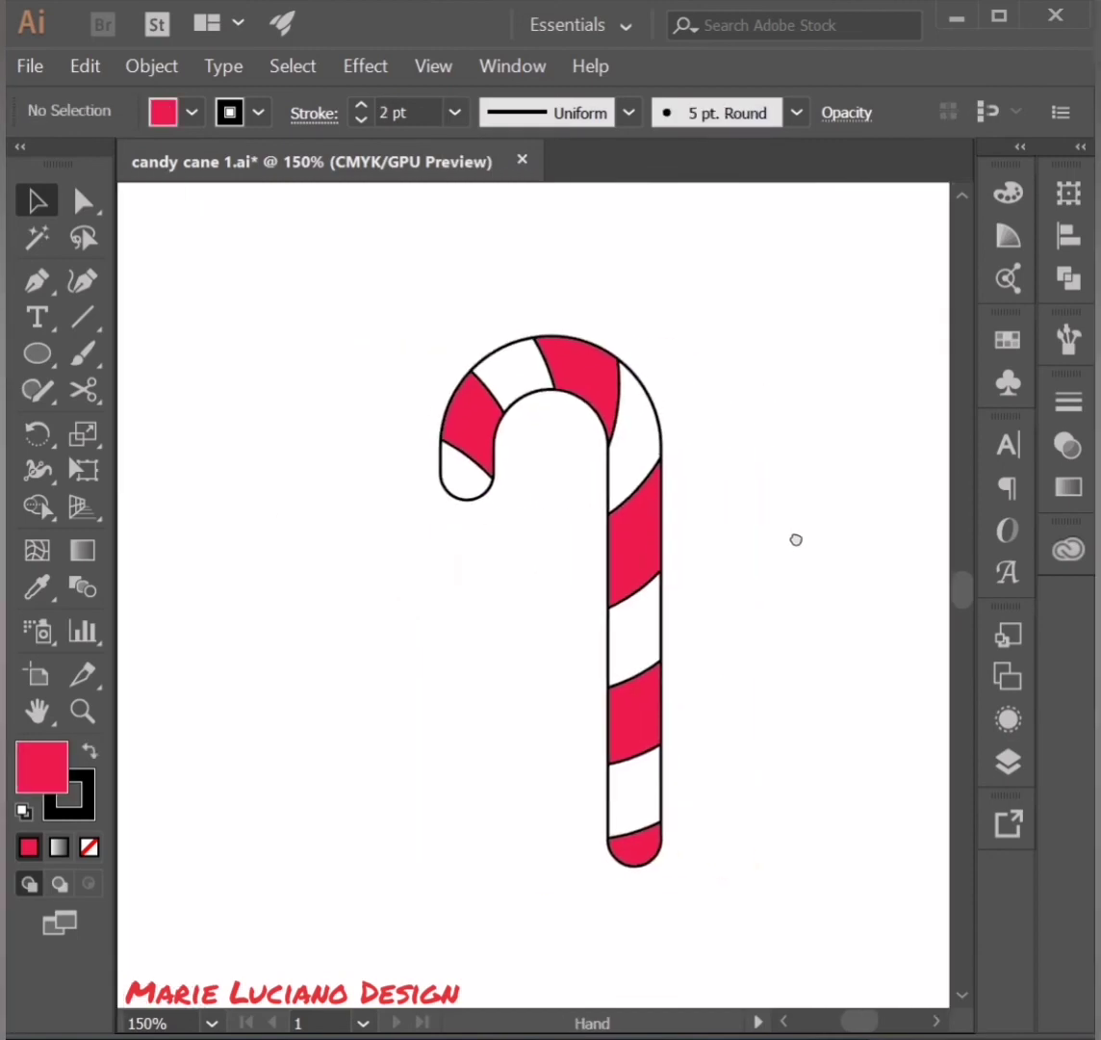
click(445, 433)
mouse_move(604, 725)
mouse_down()
mouse_move(445, 727)
mouse_move(787, 733)
mouse_up()
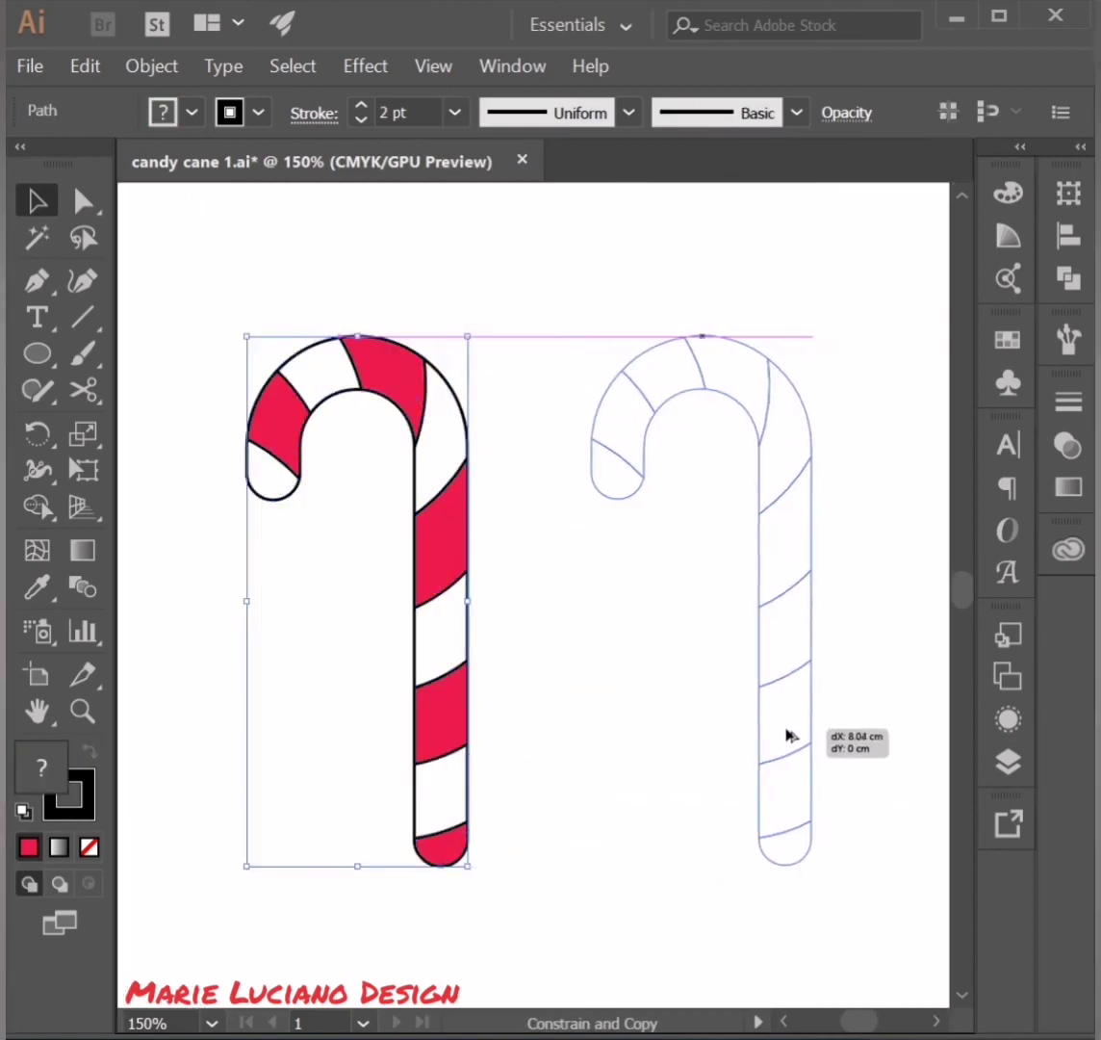
click(89, 846)
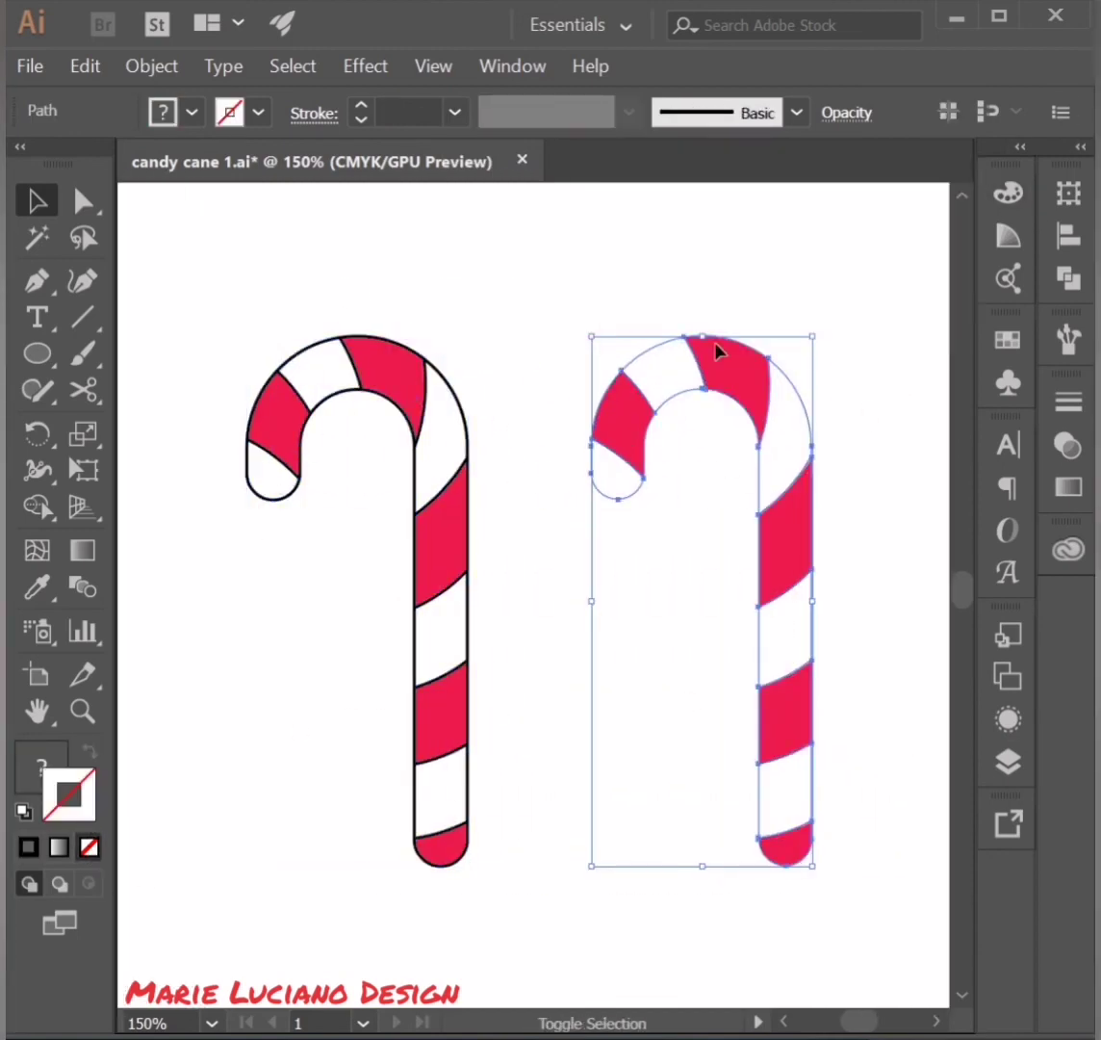
- Recolour the copy's white stripes to light grey, hex eaeaea
double_click(41, 765)
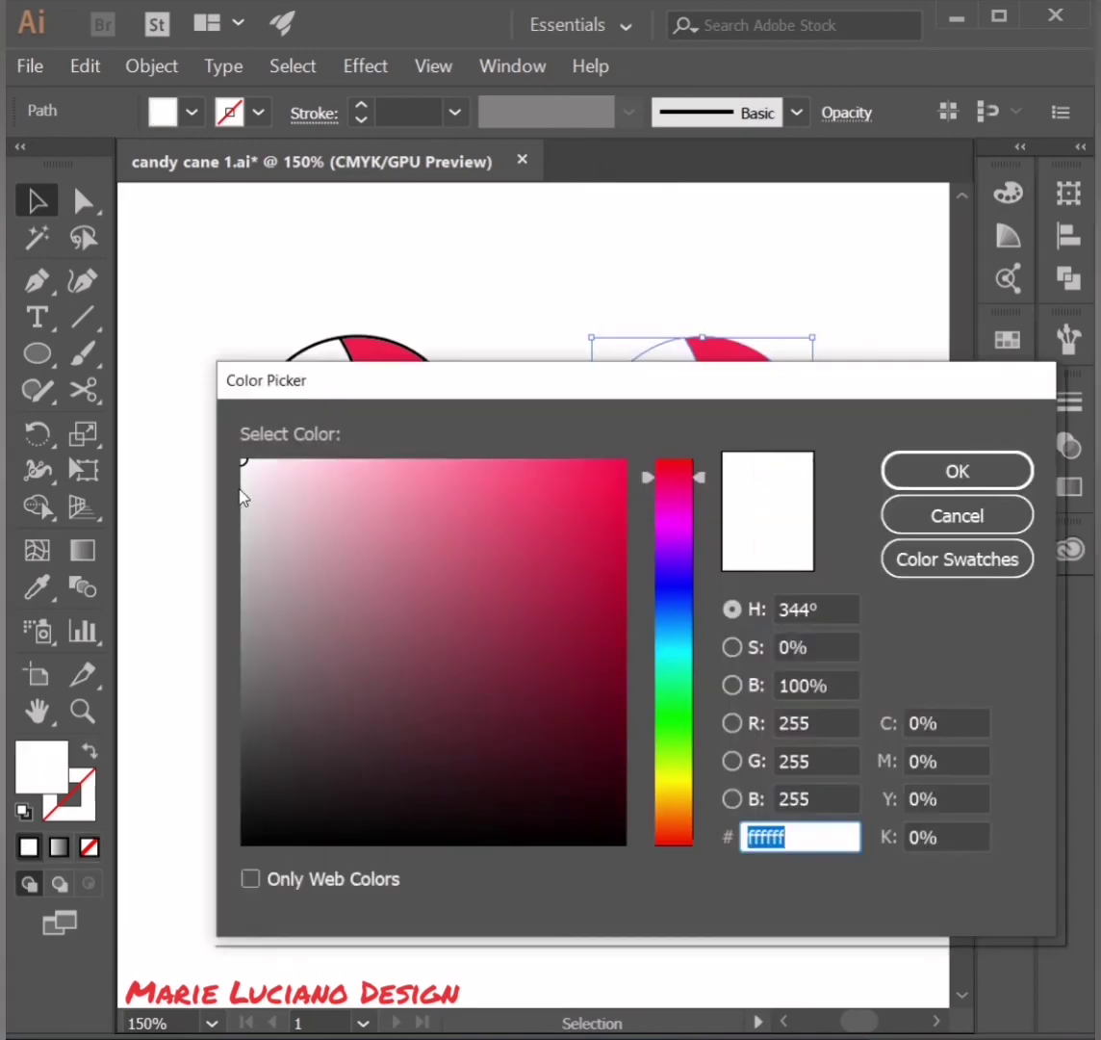
text(eaeaea)
click(956, 475)
drag(919, 532, 835, 375)
click(809, 804)
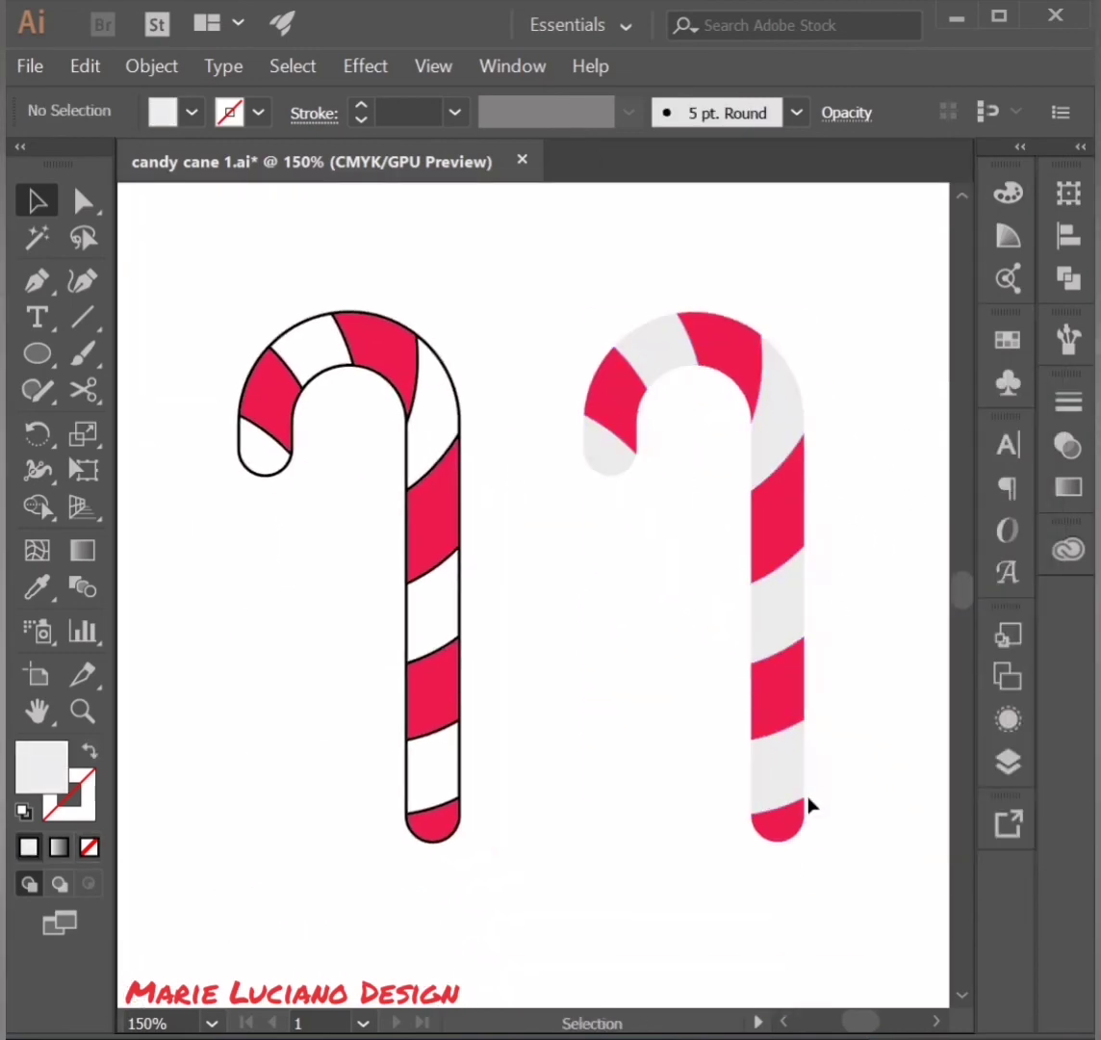